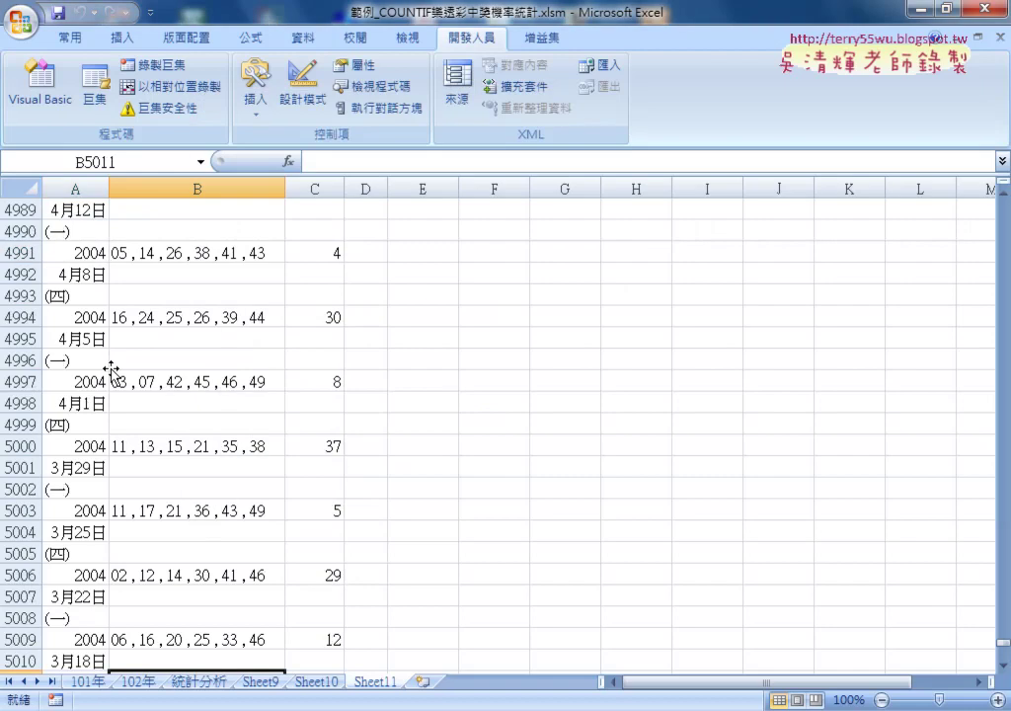
scroll(197, 376, "up", 5)
Scroll Sheet11 back to the top and widen column A until dates like 11月19日 display
left_click_drag(1004, 653, 988, 205)
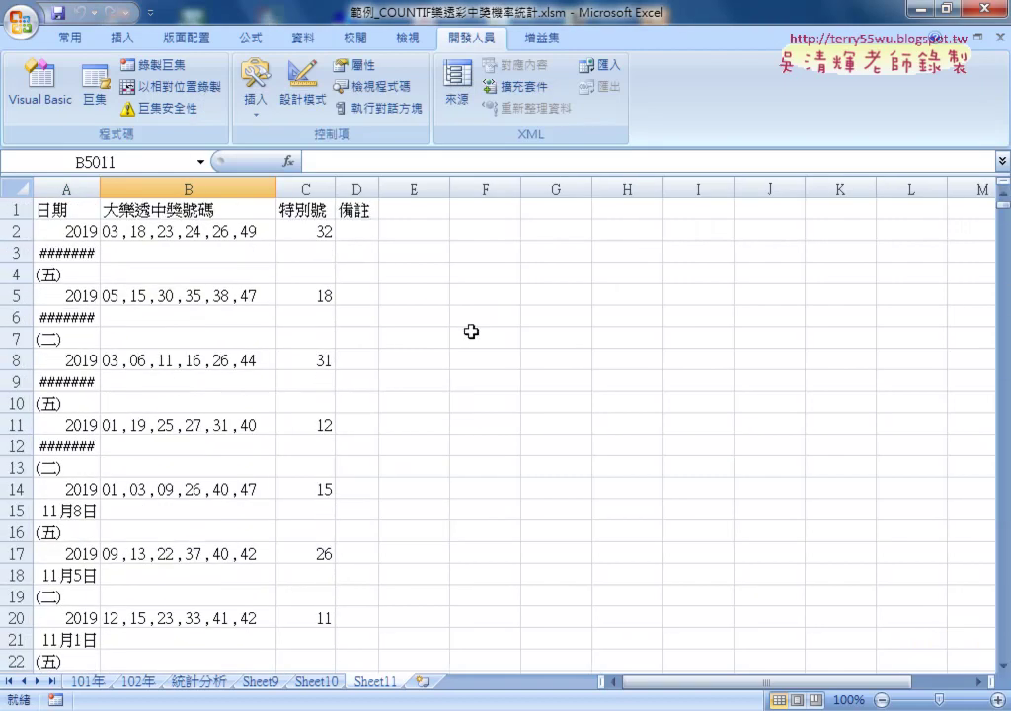
left_click_drag(100, 188, 125, 189)
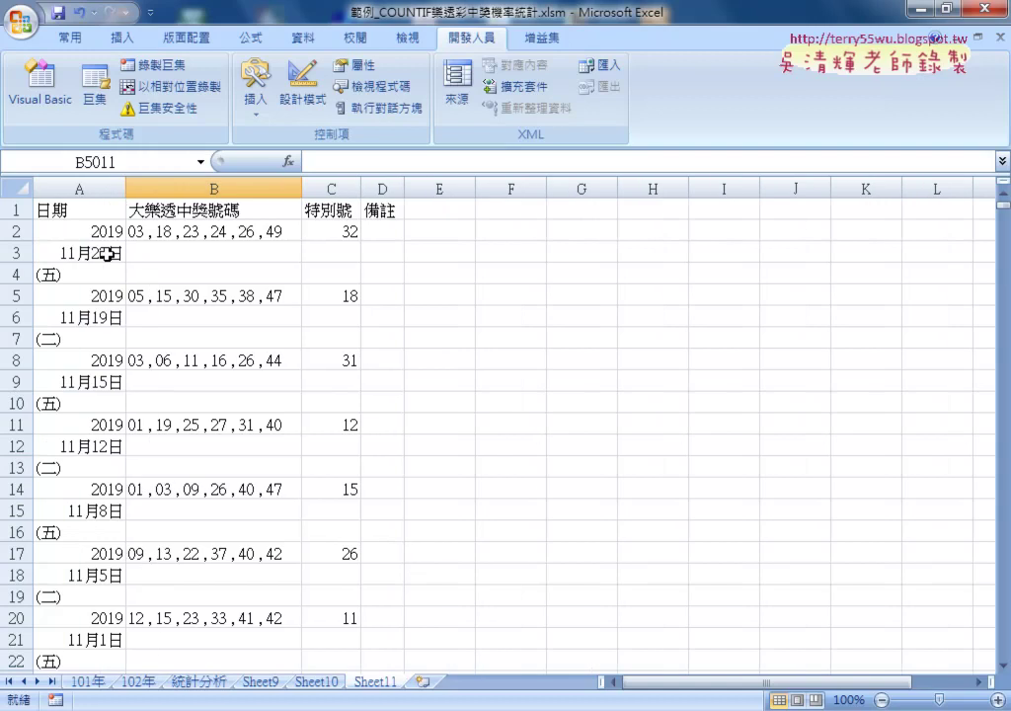
left_click(97, 231)
left_click(99, 254)
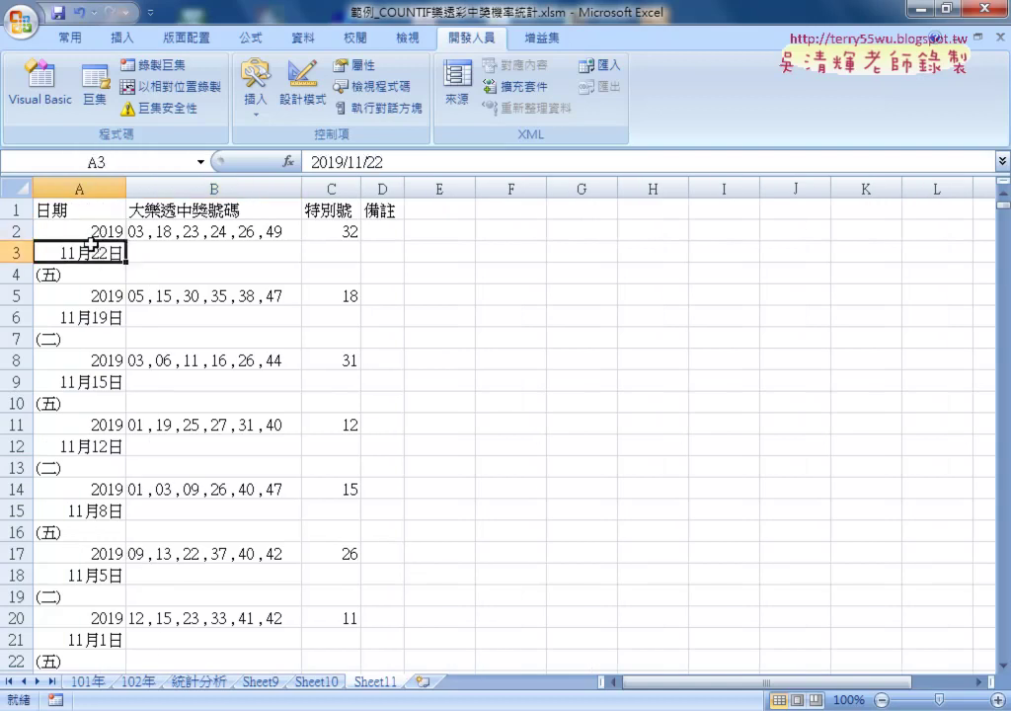
left_click(20, 231)
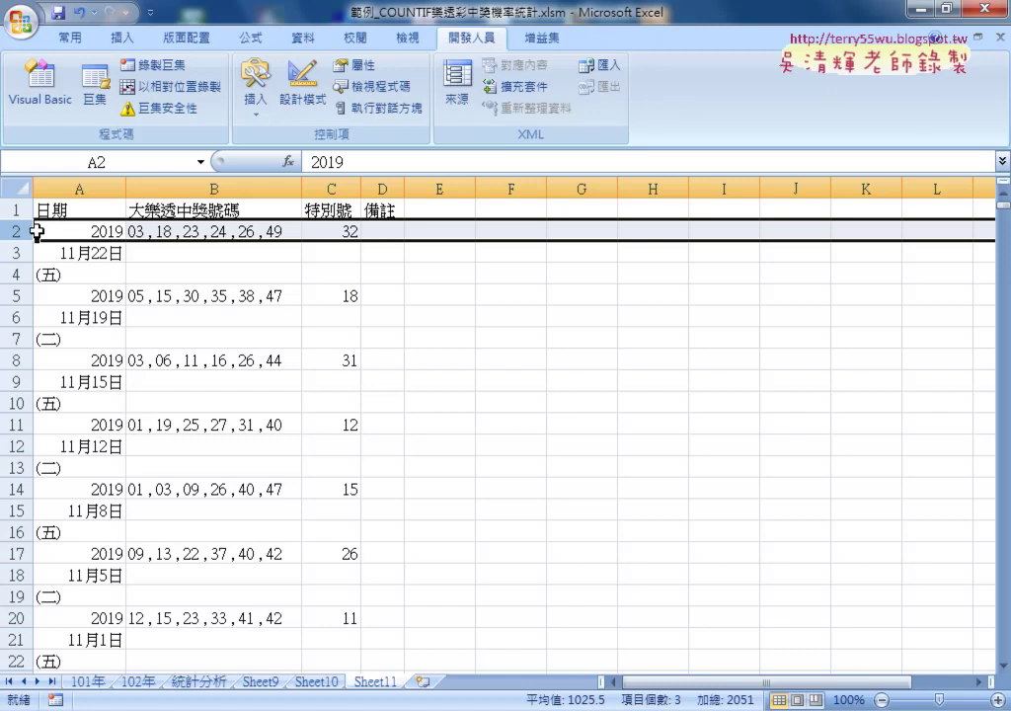
left_click(69, 231)
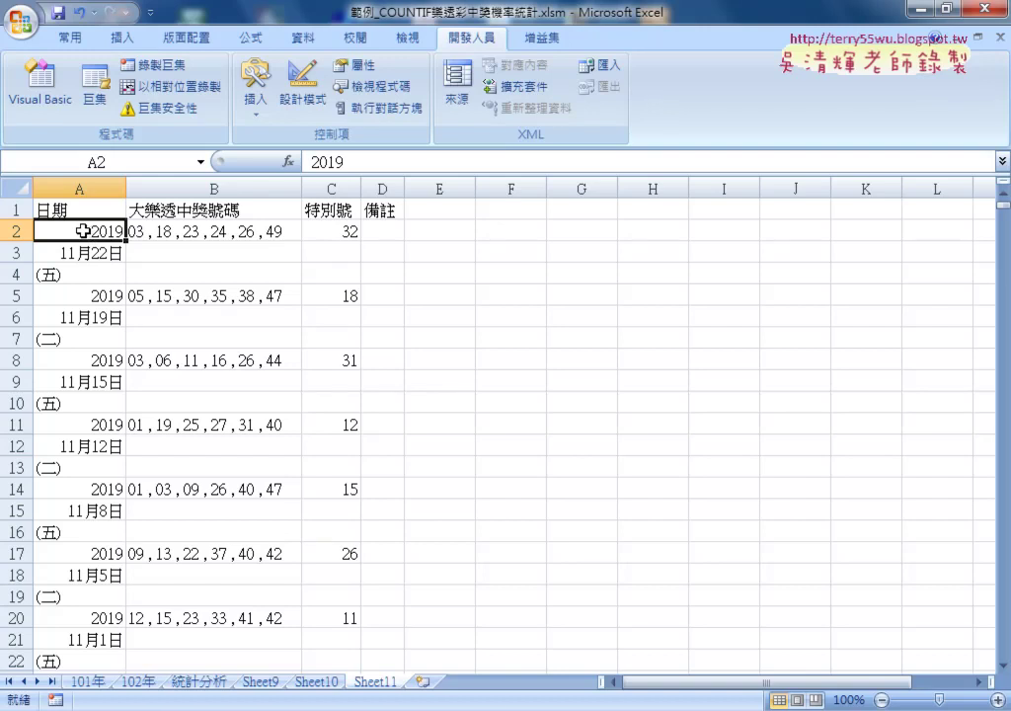
left_click(83, 254)
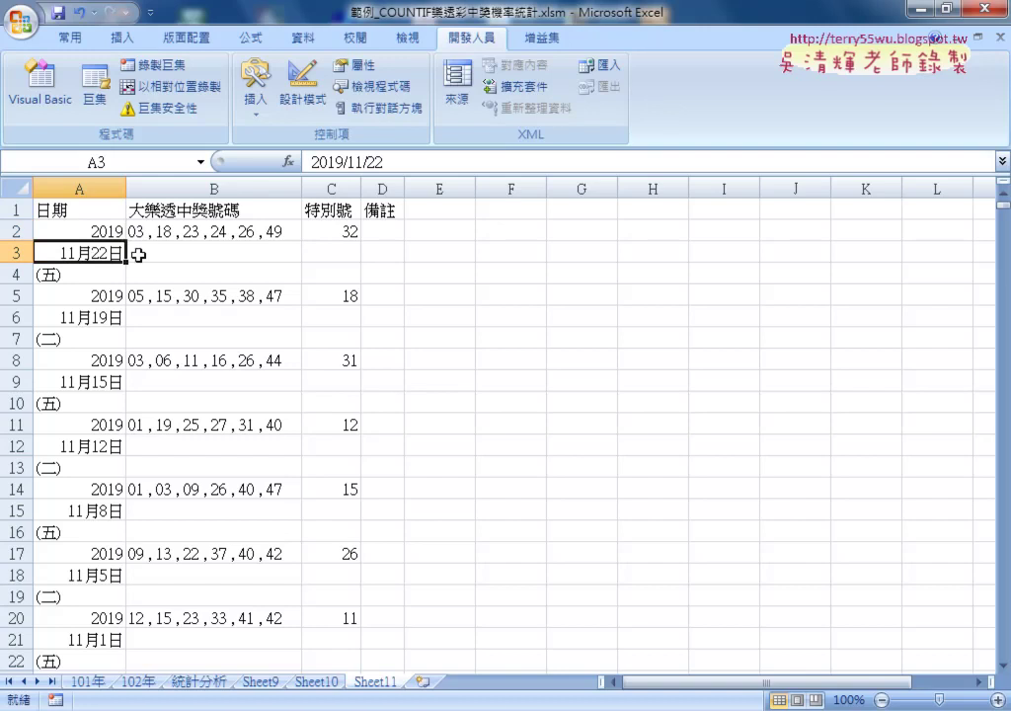
left_click(87, 230)
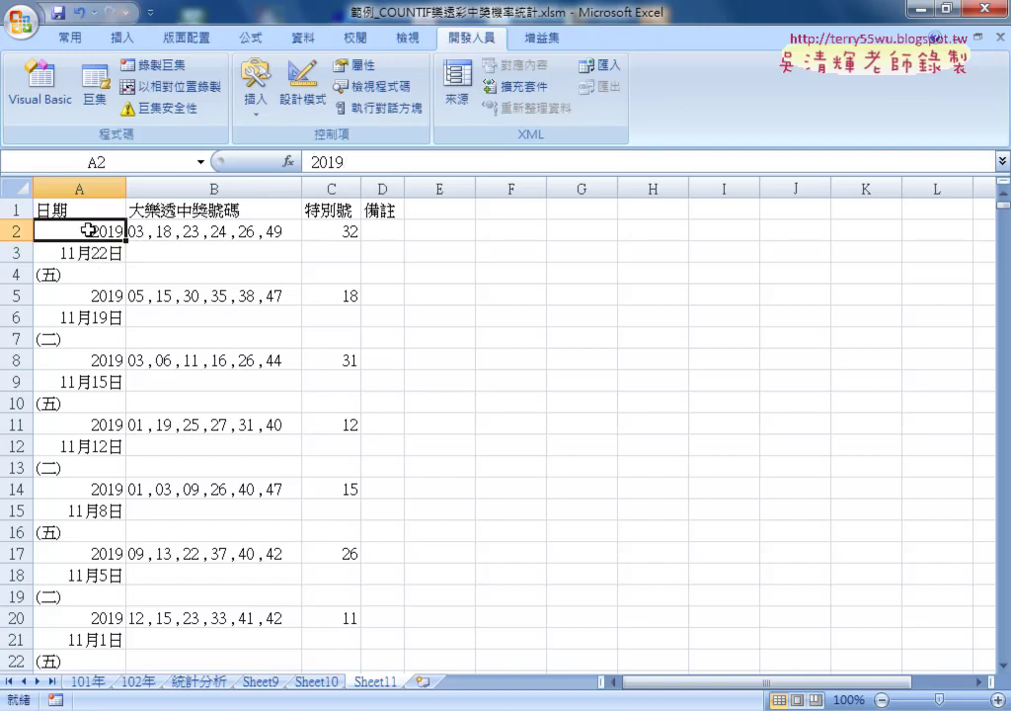
left_click(89, 252)
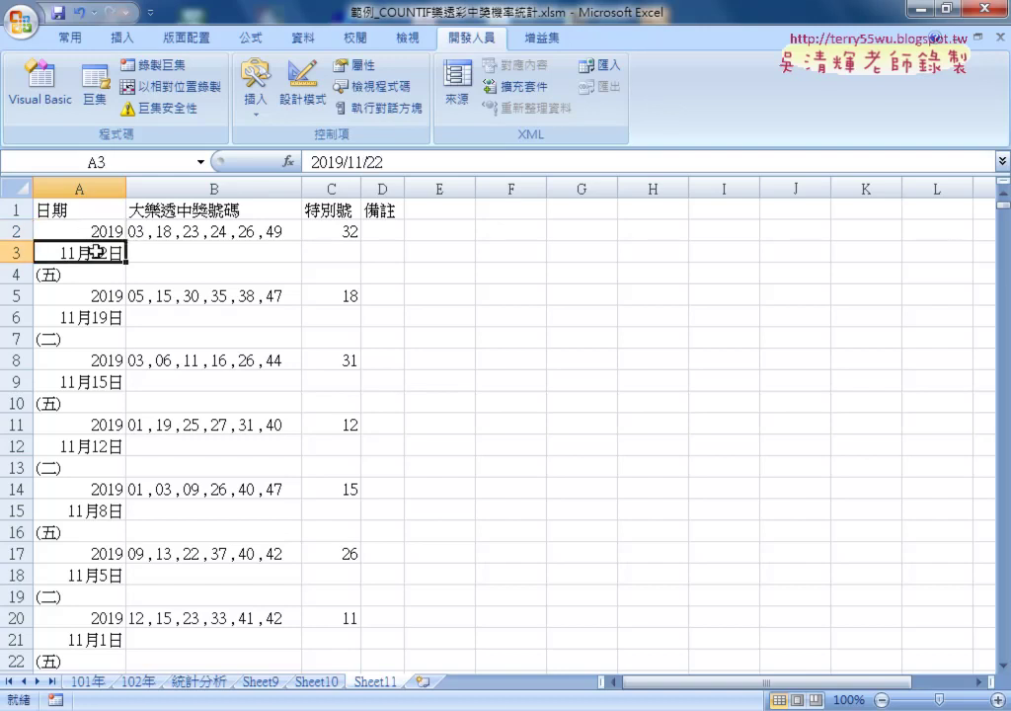
left_click(88, 230)
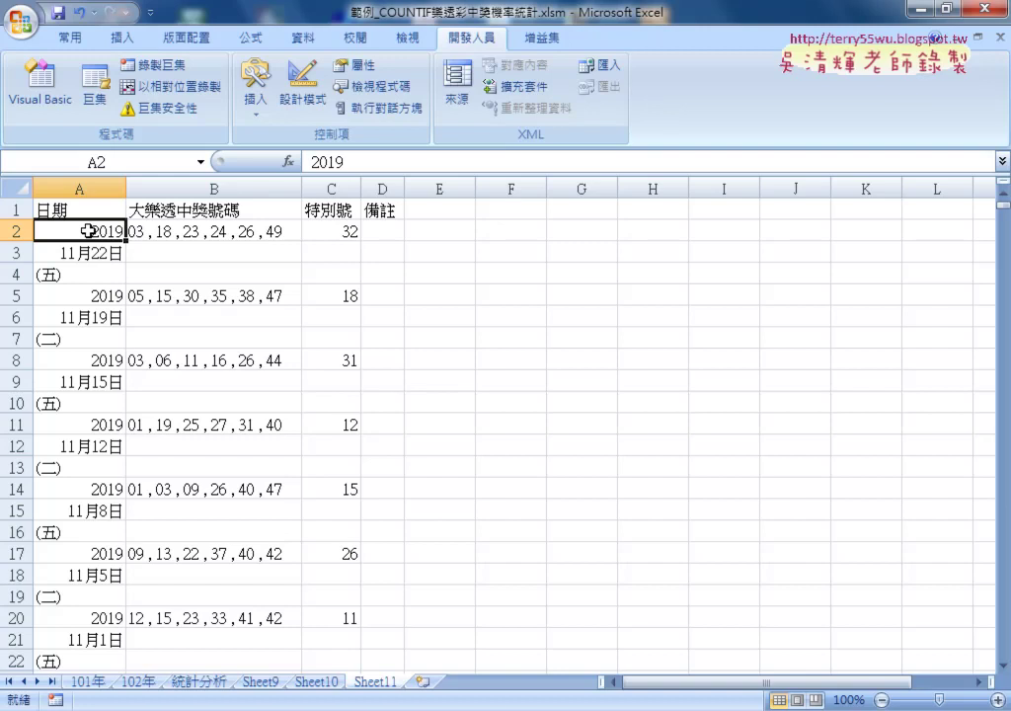
left_click(88, 252)
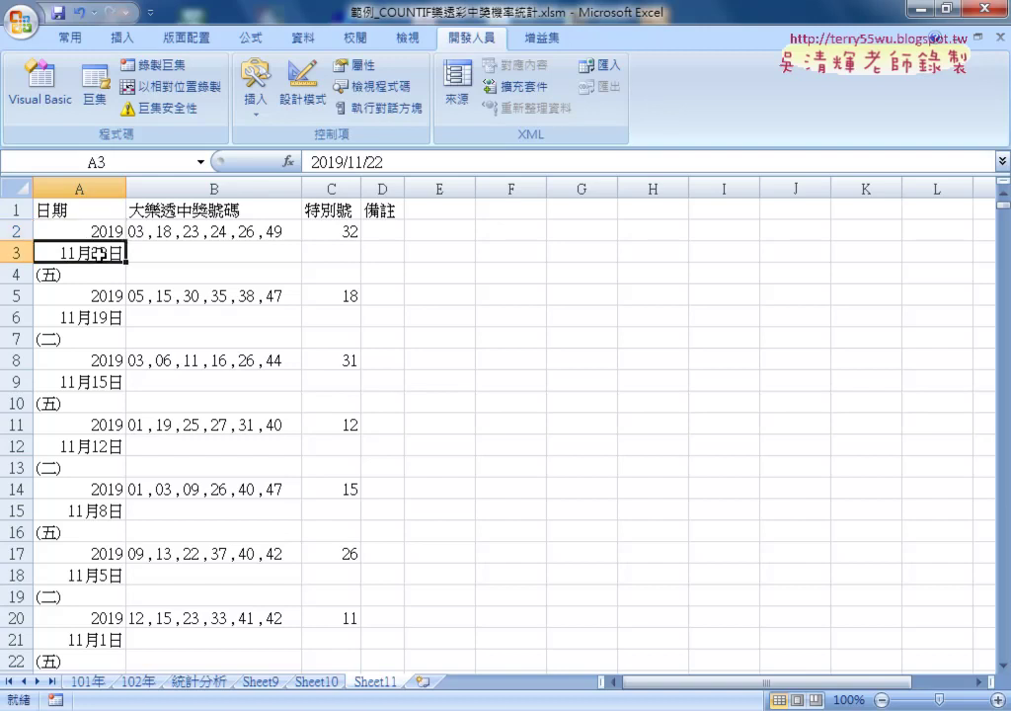
left_click(87, 274)
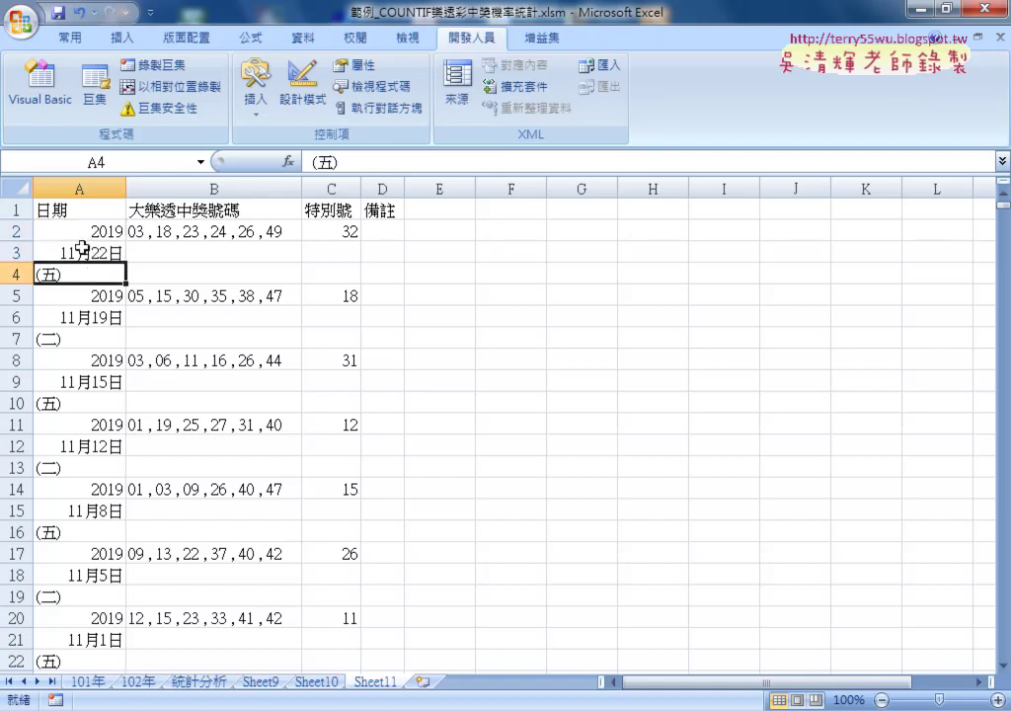
left_click(88, 295)
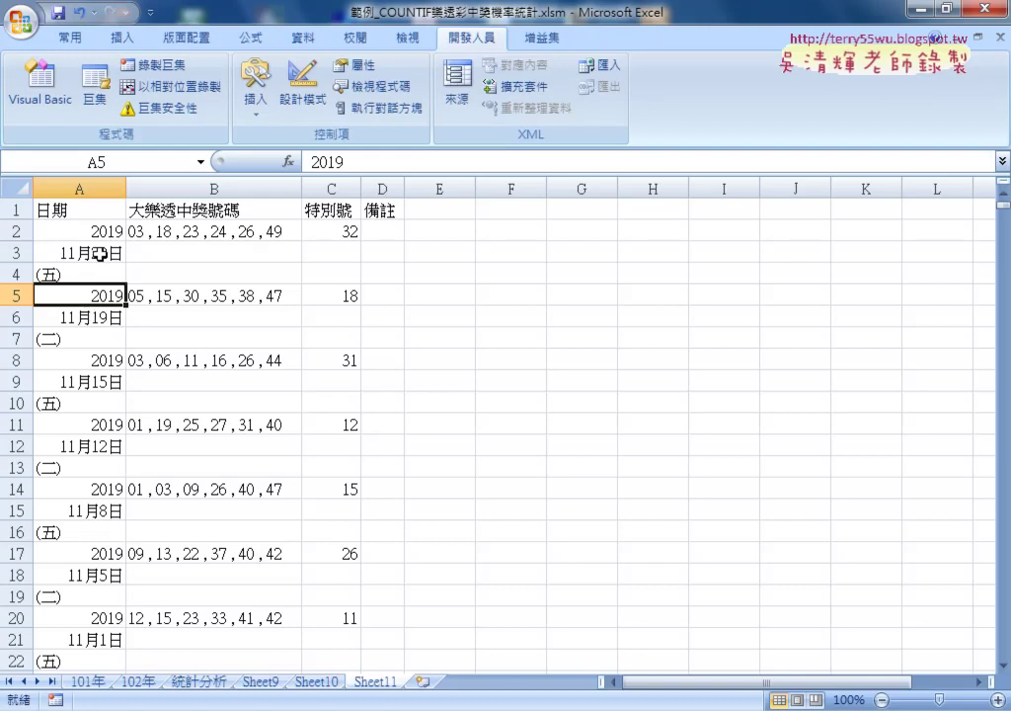
left_click(93, 230)
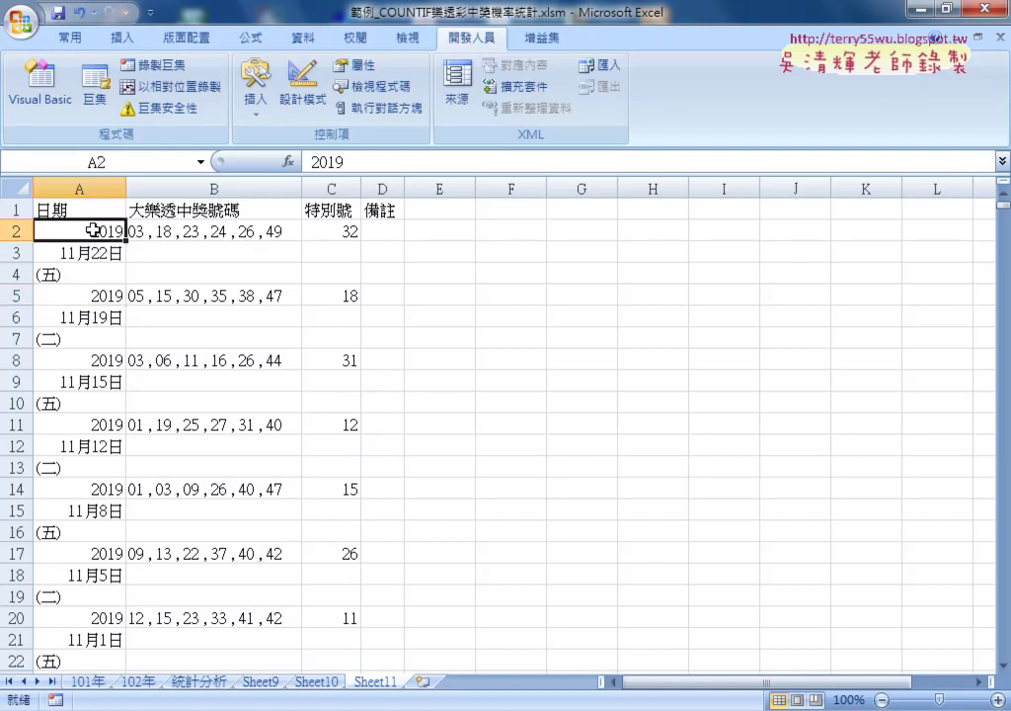
left_click(94, 296)
left_click(109, 362)
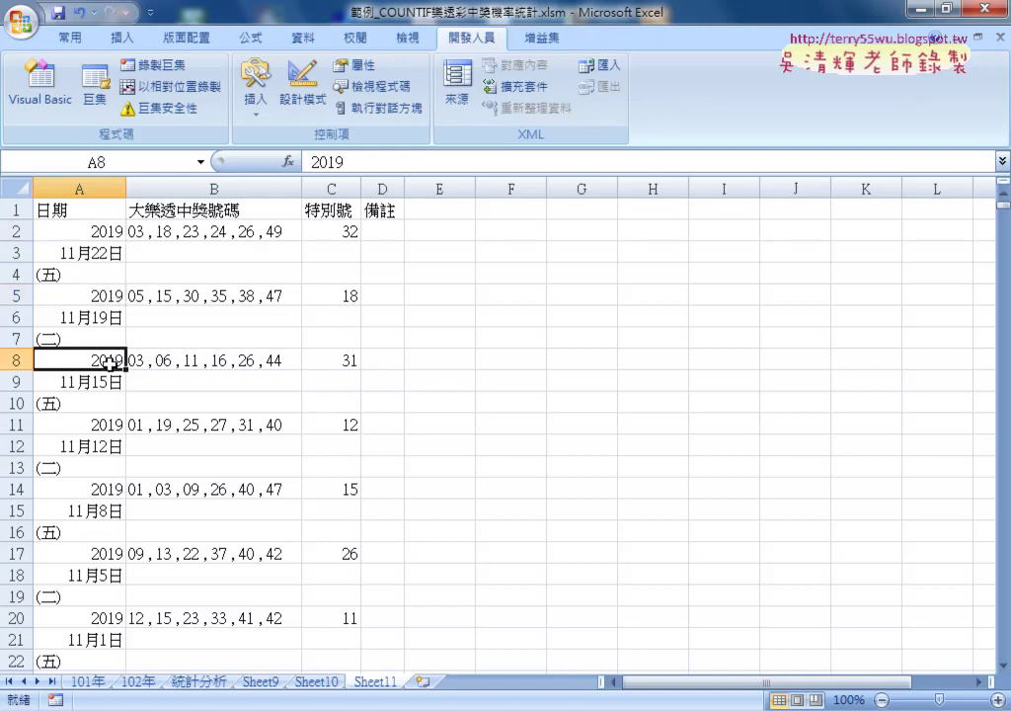
left_click(104, 425)
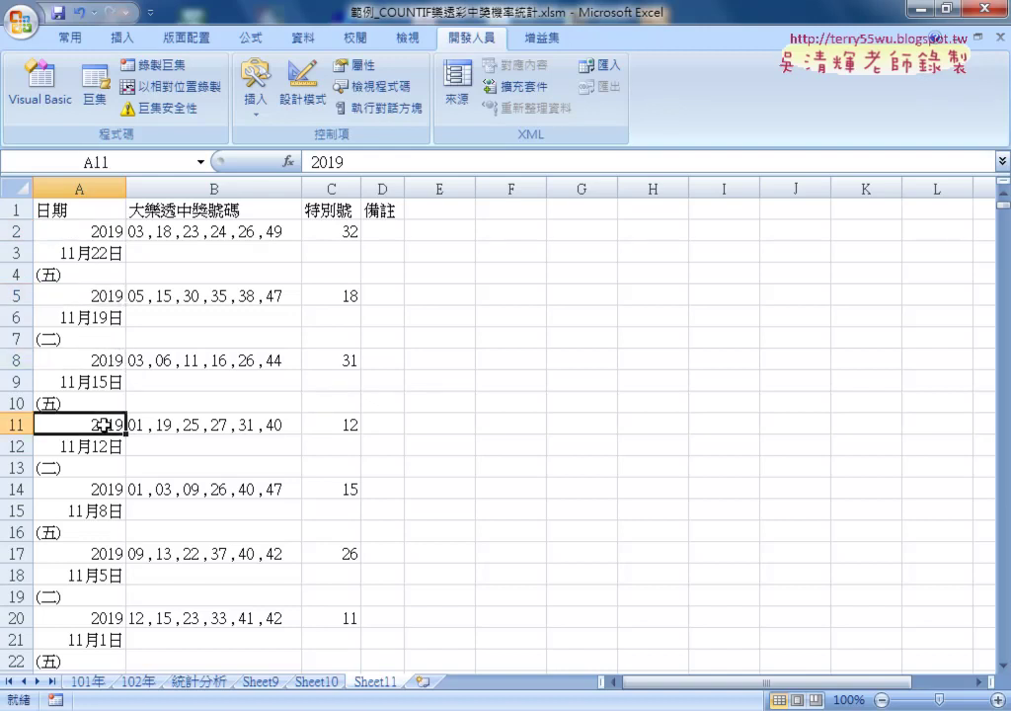
left_click(93, 489)
left_click(91, 237)
left_click(97, 294)
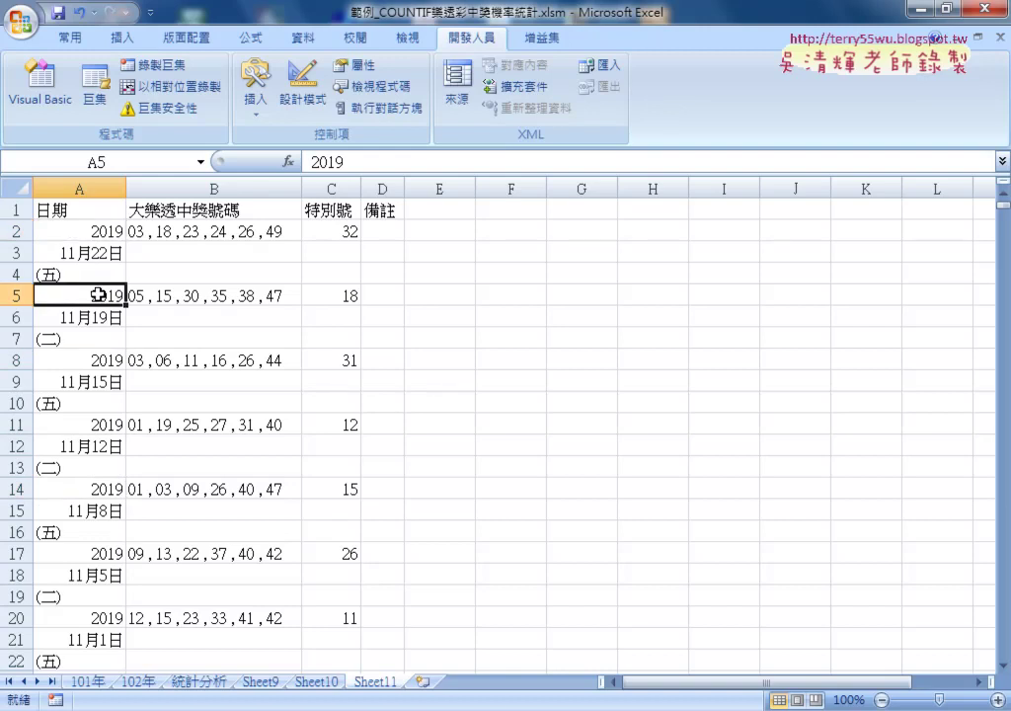
left_click(105, 239)
left_click(105, 289)
left_click(89, 358)
left_click(96, 423)
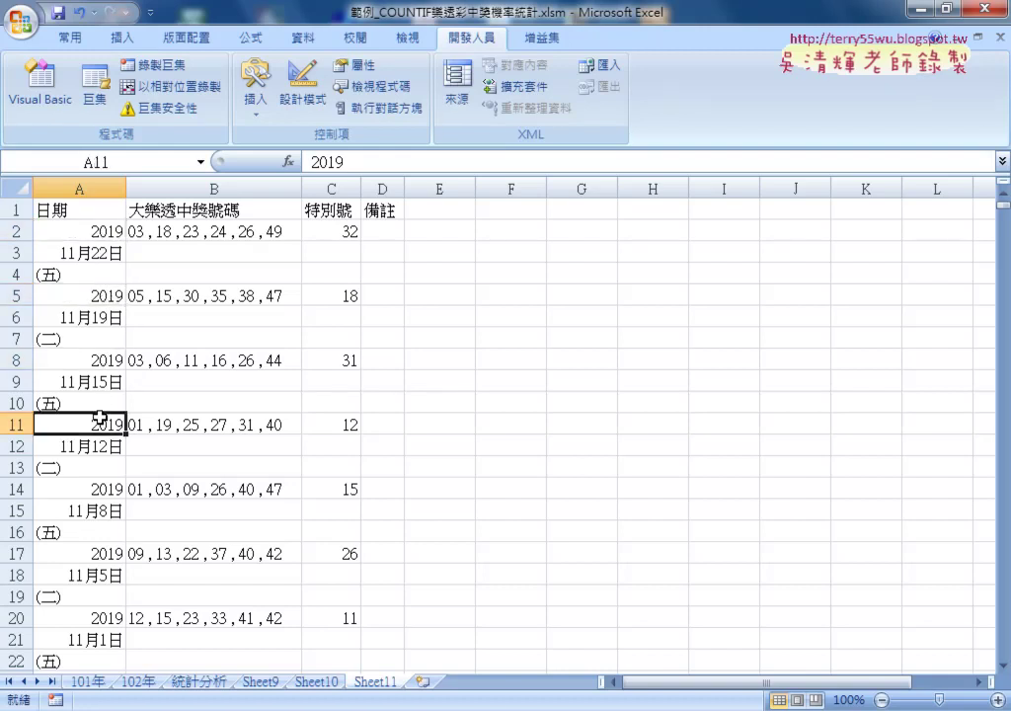
left_click(97, 358)
left_click(96, 423)
left_click(99, 230)
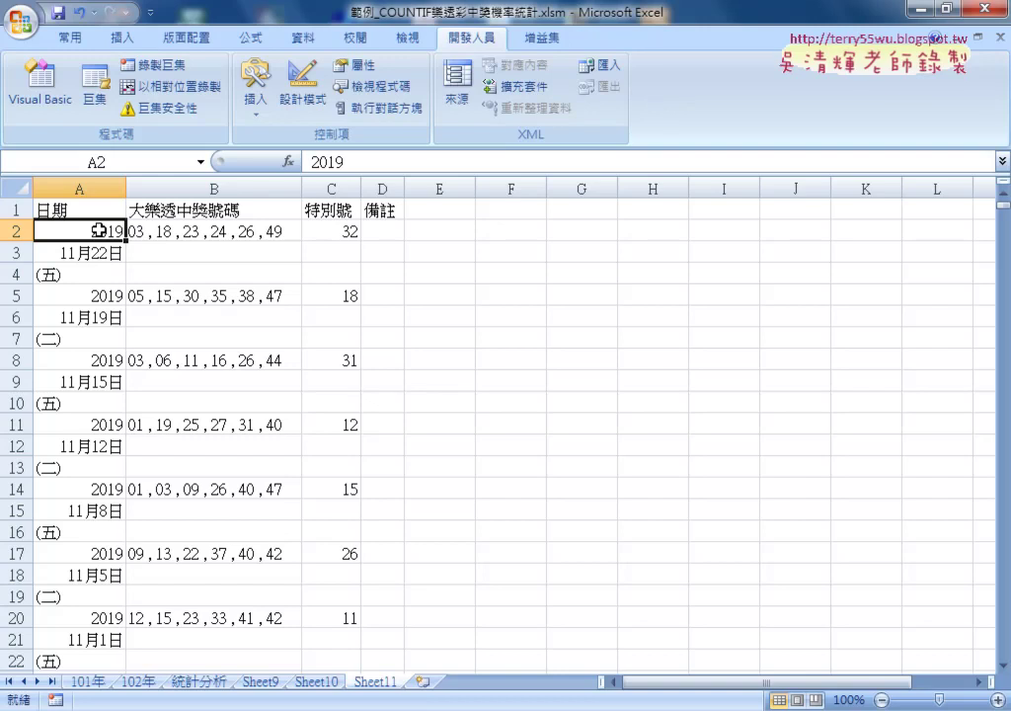
left_click_drag(27, 219, 29, 225)
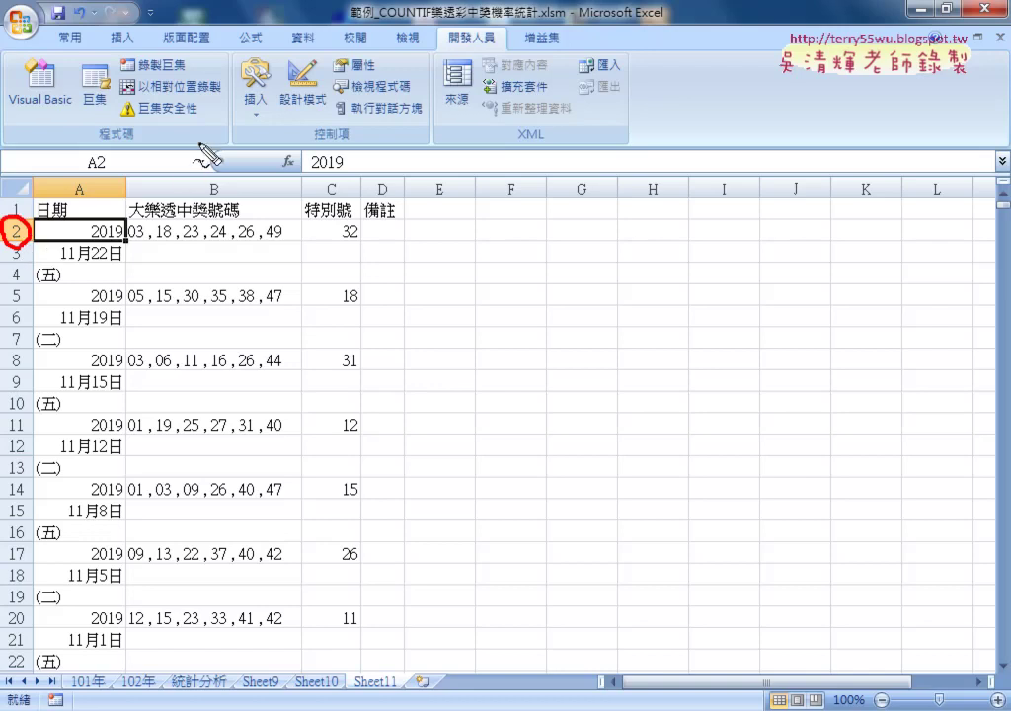
mouse_move(198, 112)
left_mouse_down()
mouse_move(202, 157)
mouse_move(229, 139)
mouse_move(273, 153)
left_mouse_up()
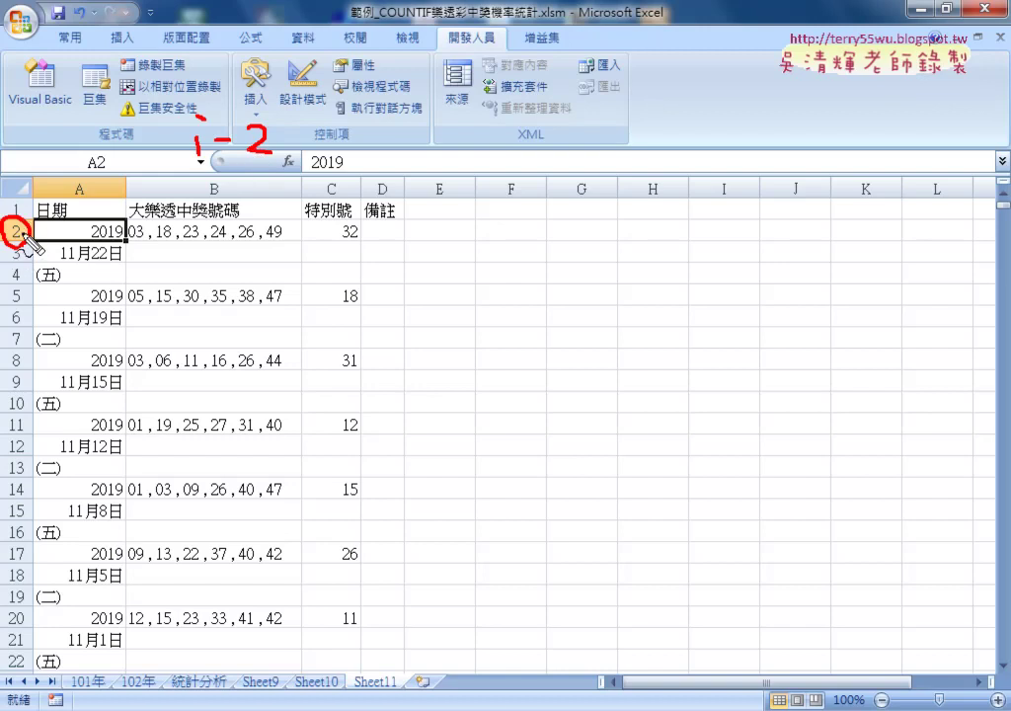
left_click_drag(200, 164, 281, 166)
left_click_drag(229, 59, 227, 61)
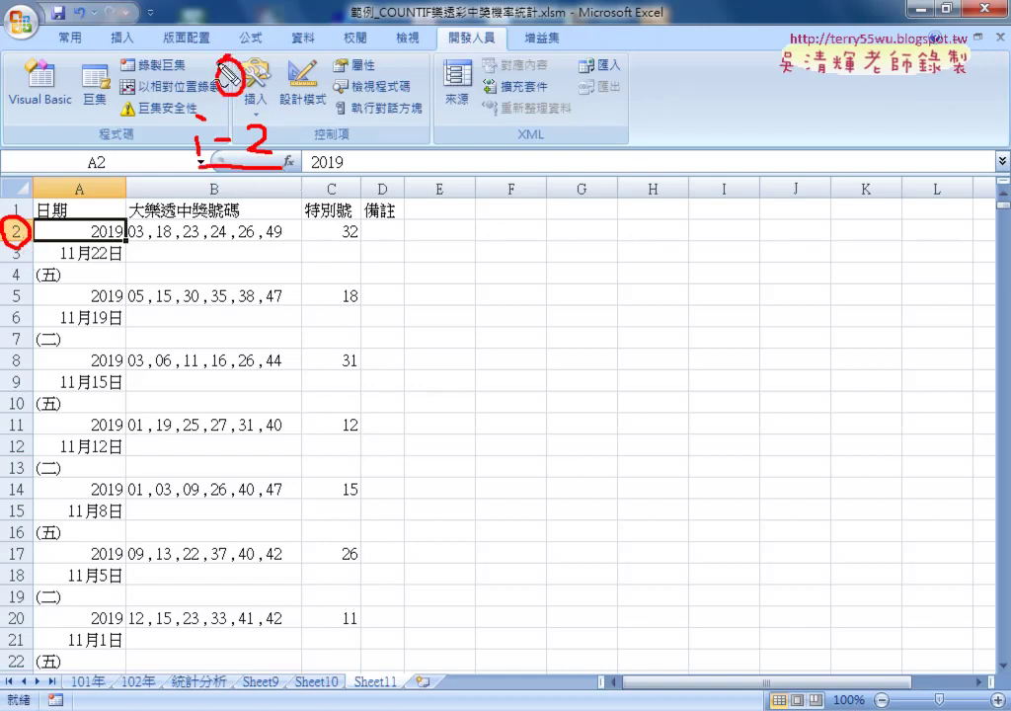
left_click_drag(328, 104, 389, 101)
left_click_drag(405, 49, 399, 103)
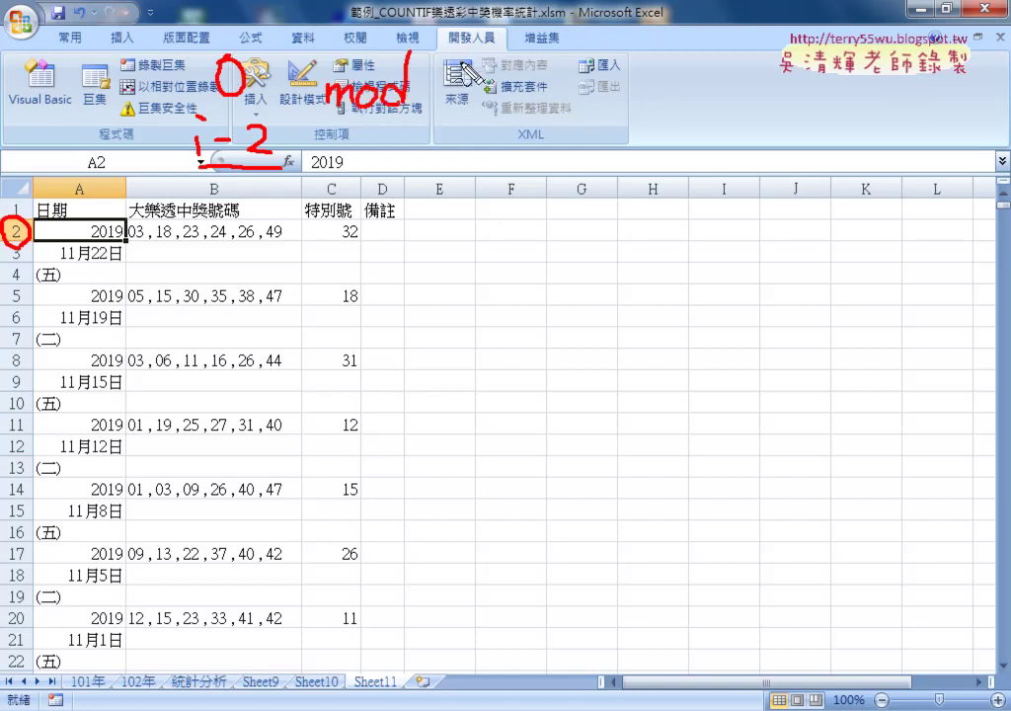
left_click_drag(460, 63, 464, 96)
left_click_drag(231, 110, 253, 109)
left_click_drag(335, 115, 387, 115)
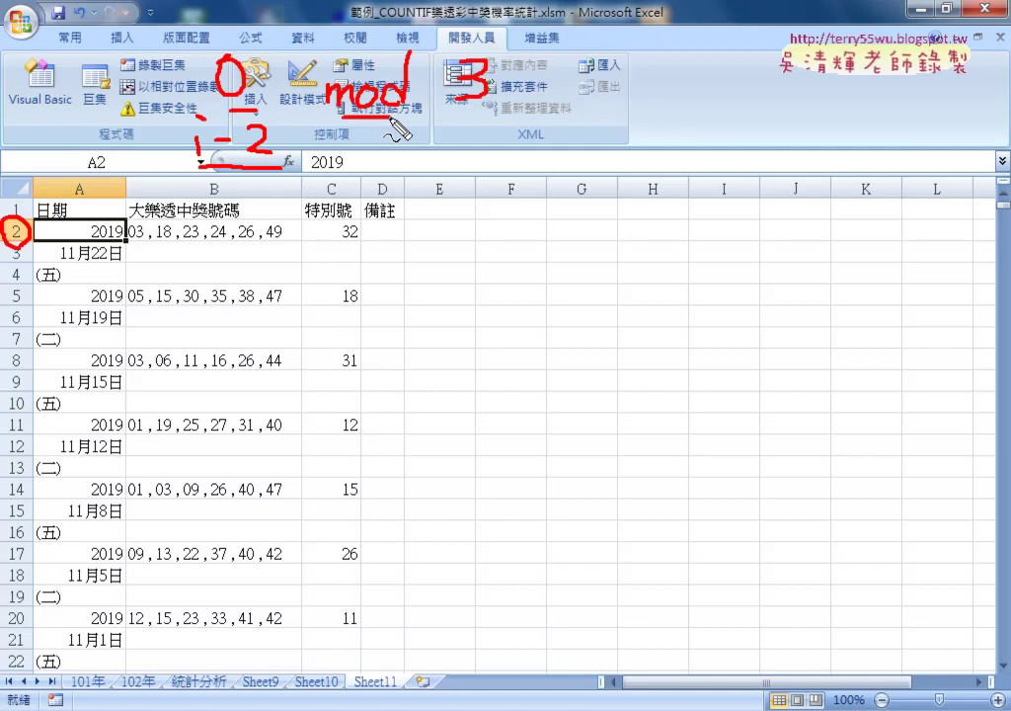
left_click_drag(451, 113, 495, 114)
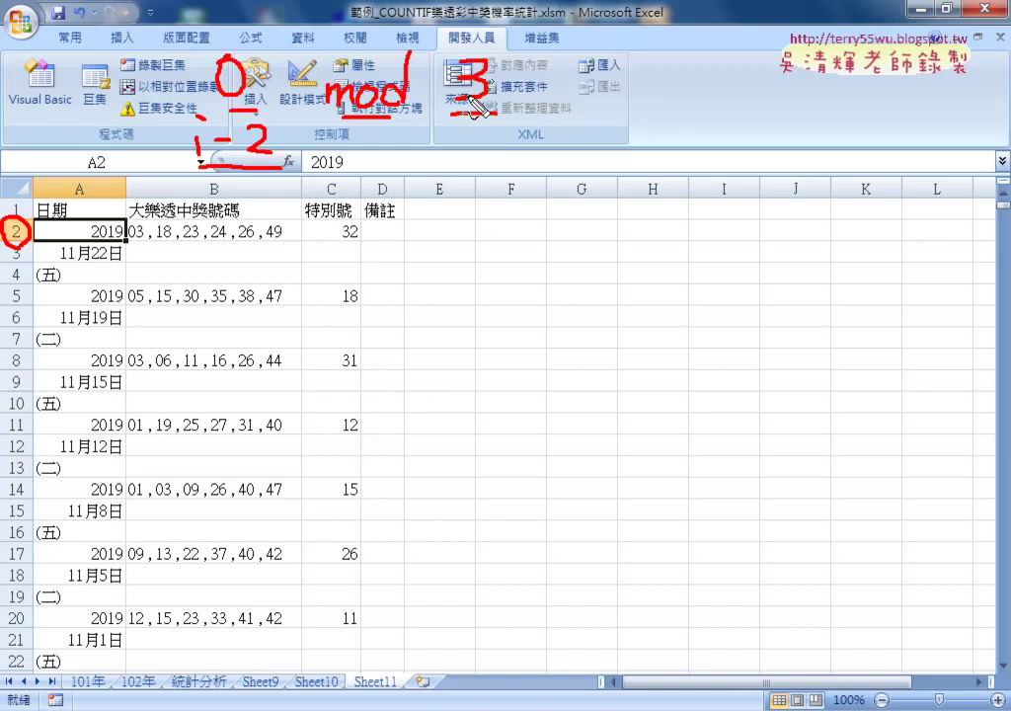
left_click_drag(593, 67, 596, 75)
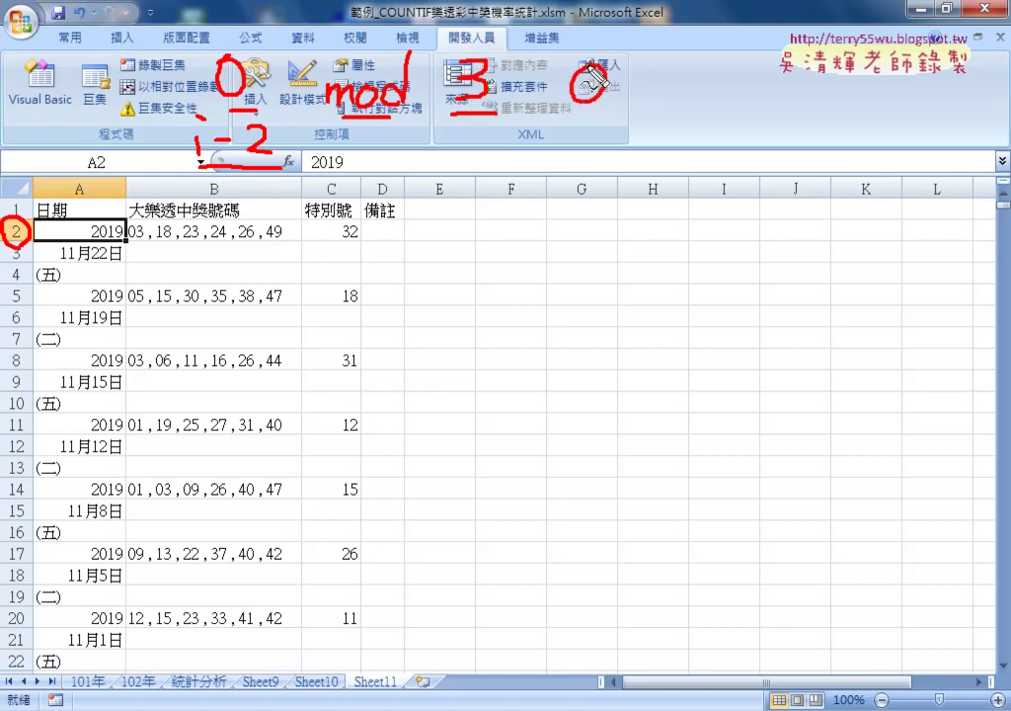
left_click_drag(22, 284, 30, 304)
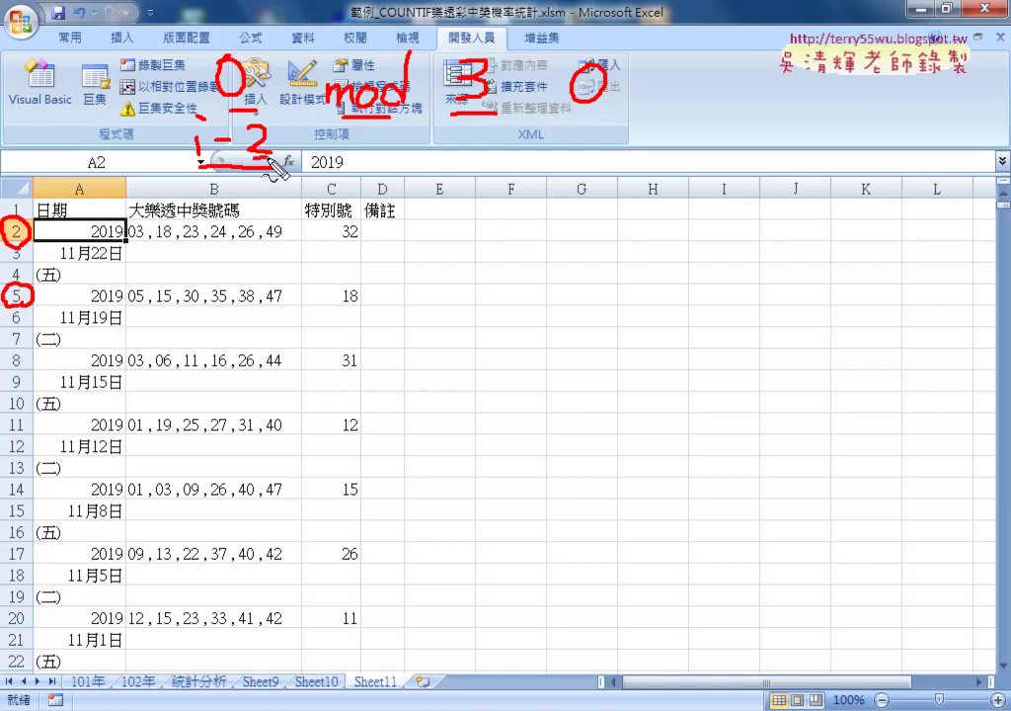
left_click_drag(217, 189, 223, 210)
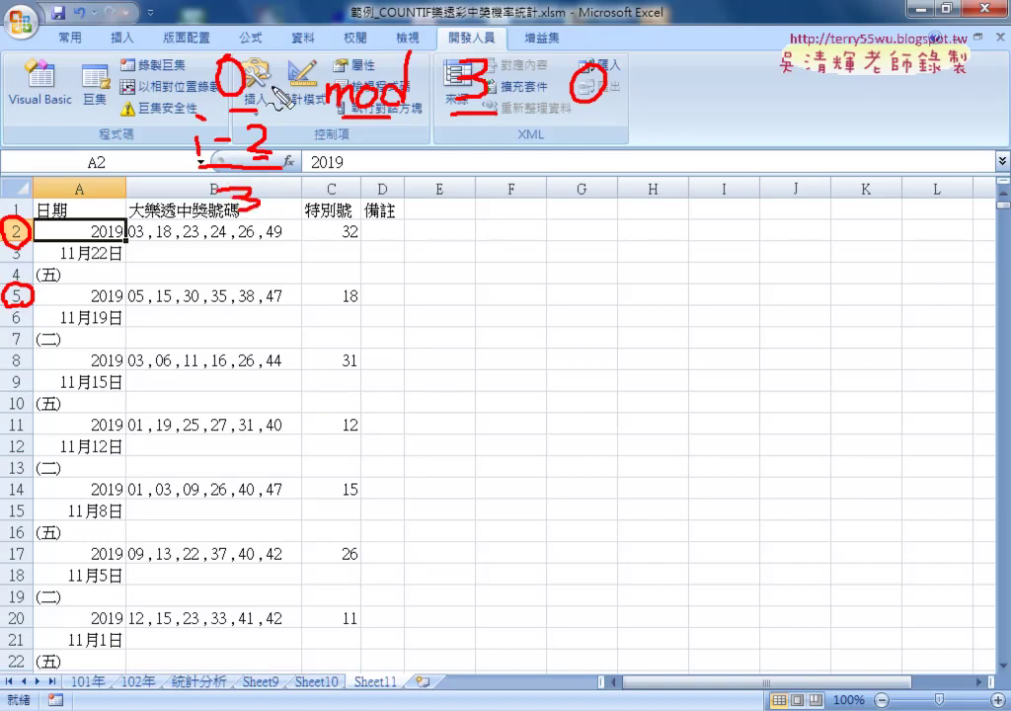
mouse_move(296, 184)
left_mouse_down()
mouse_move(281, 221)
mouse_move(302, 211)
left_mouse_up()
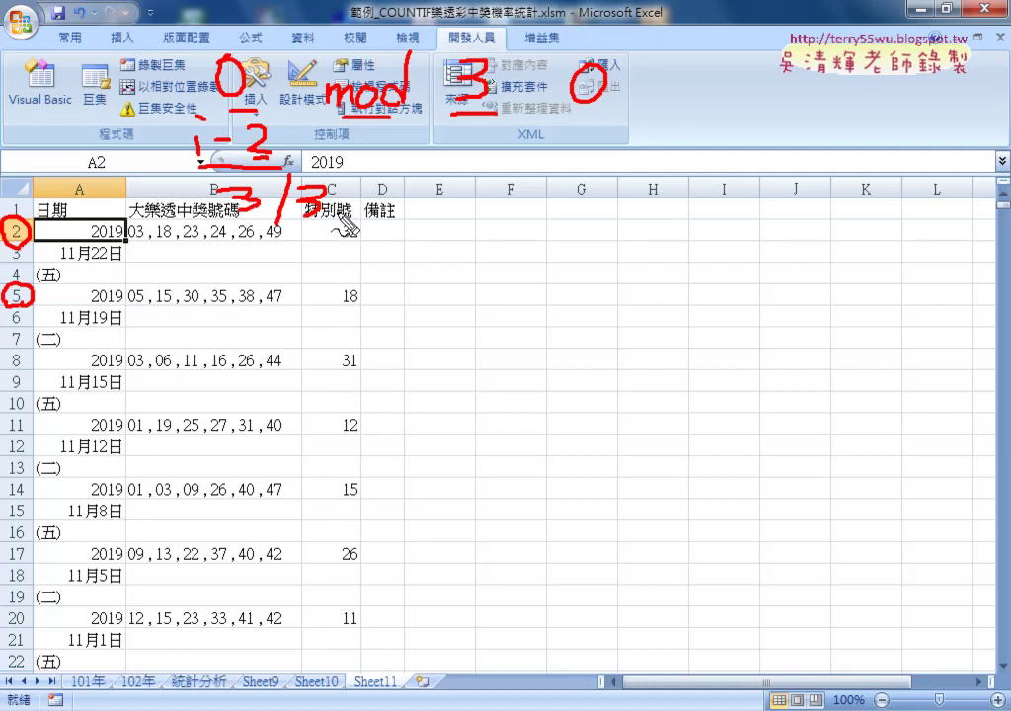
left_click_drag(559, 115, 584, 114)
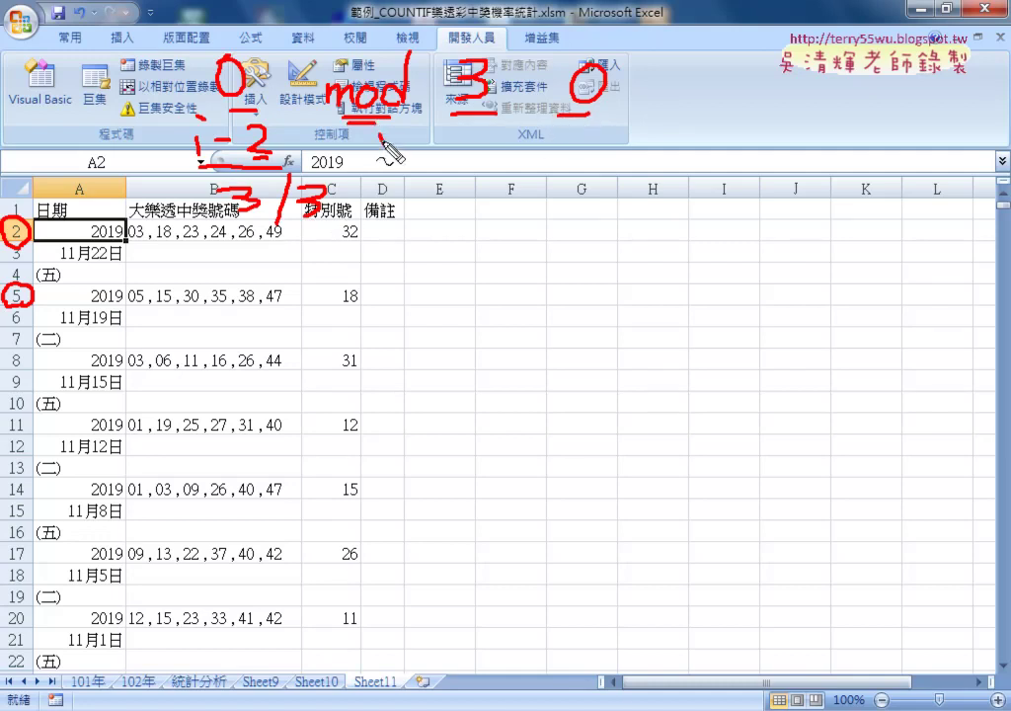
mouse_move(375, 120)
left_mouse_down()
mouse_move(559, 125)
mouse_move(566, 148)
left_mouse_up()
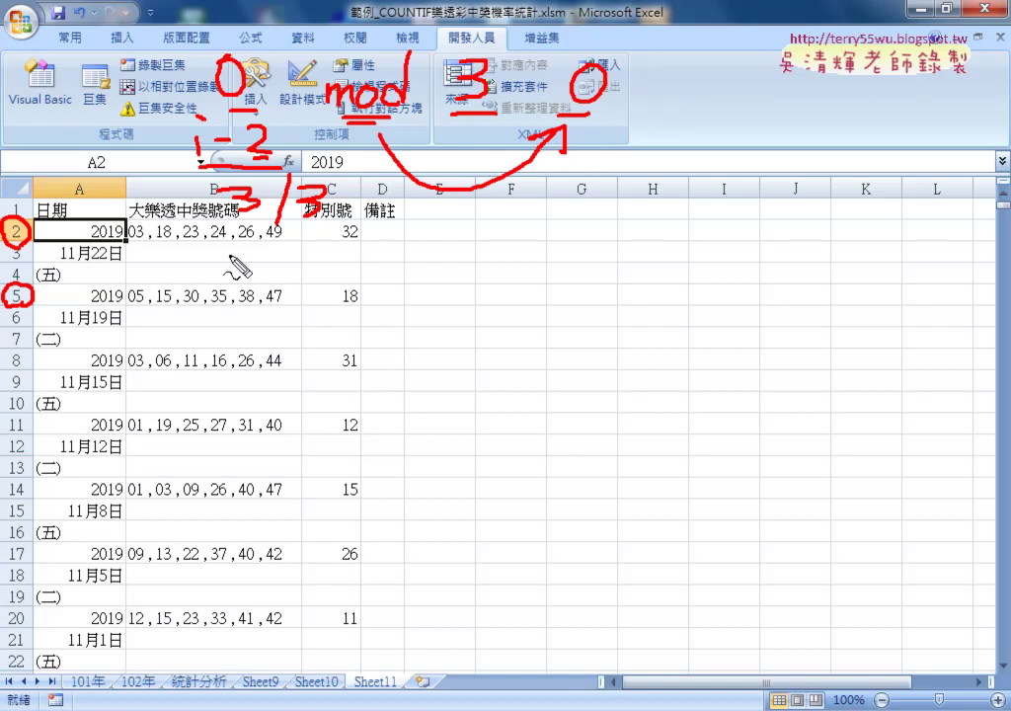
left_click_drag(120, 321, 169, 295)
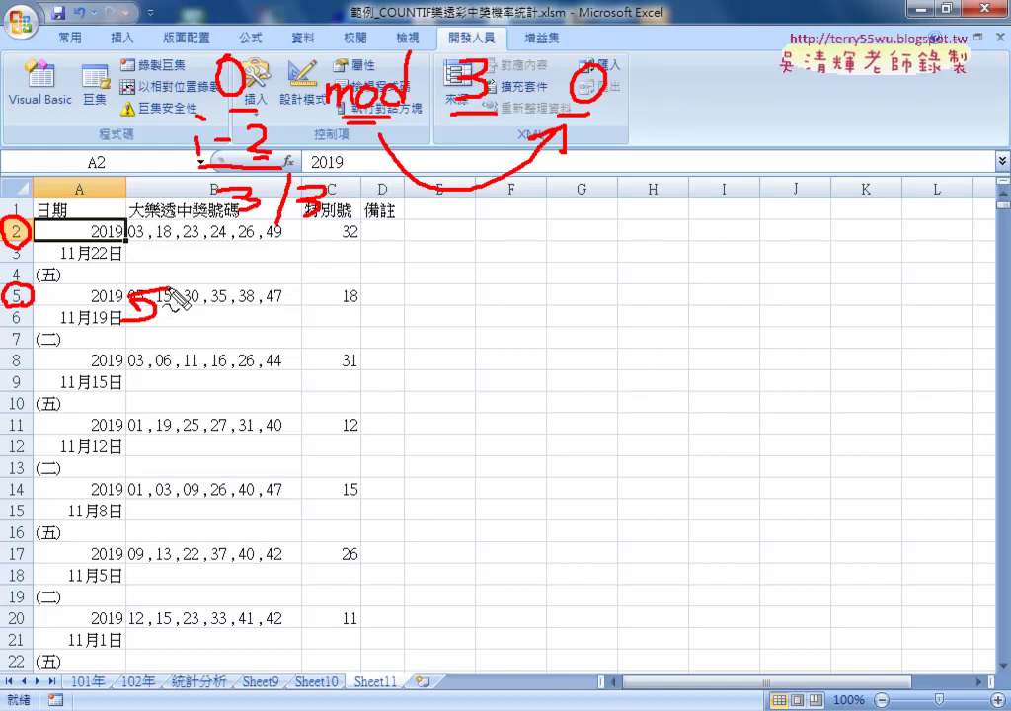
key("Escape")
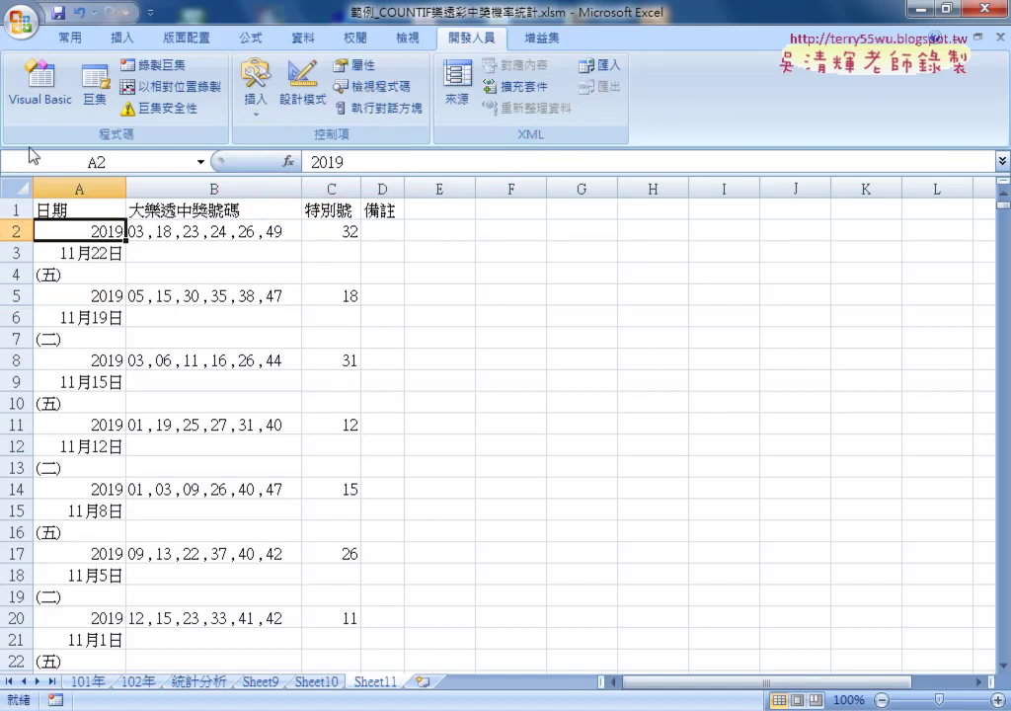
Open Module2 in the Visual Basic editor and select the 合併日期 procedure name
left_click(39, 84)
scroll(490, 373, "down", 1)
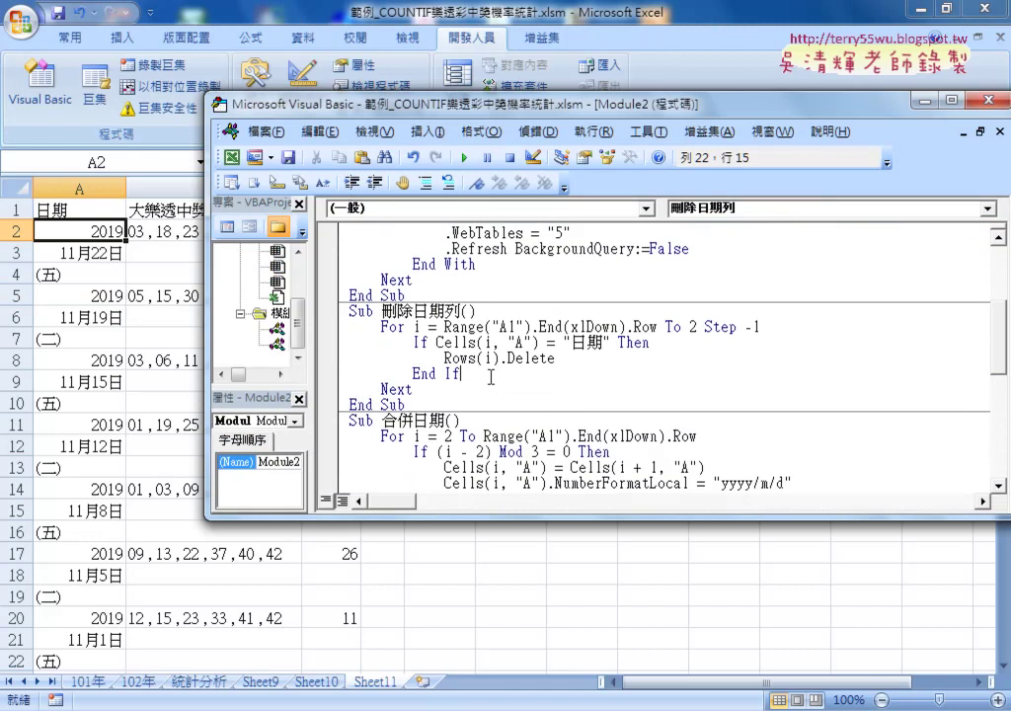
scroll(515, 389, "down", 1)
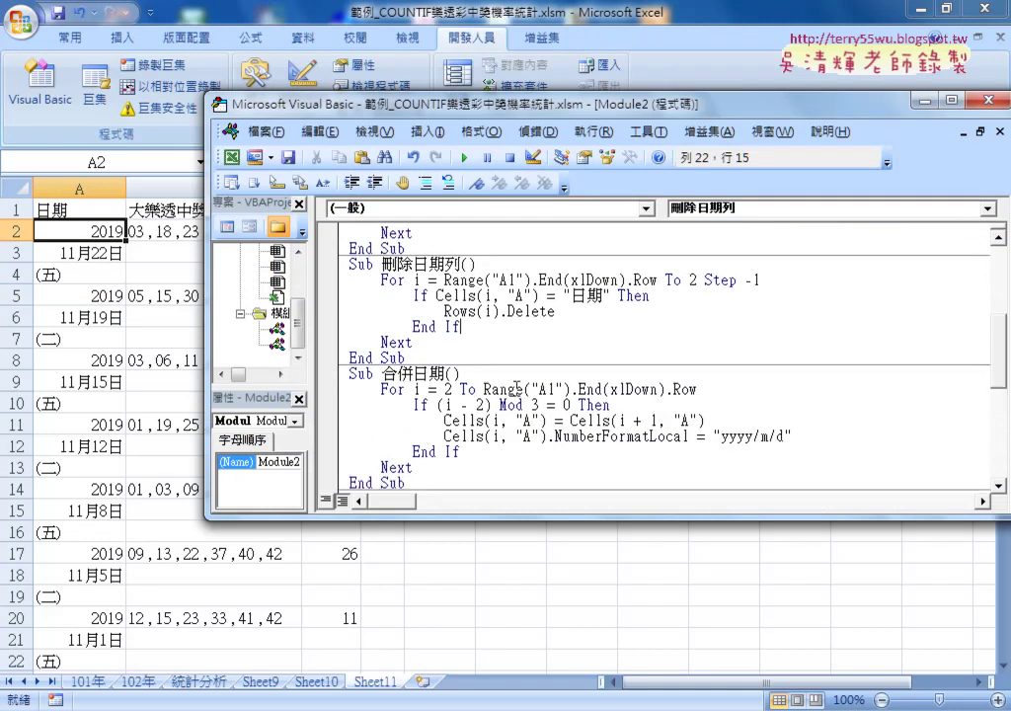
scroll(412, 330, "down", 1)
double_click(407, 327)
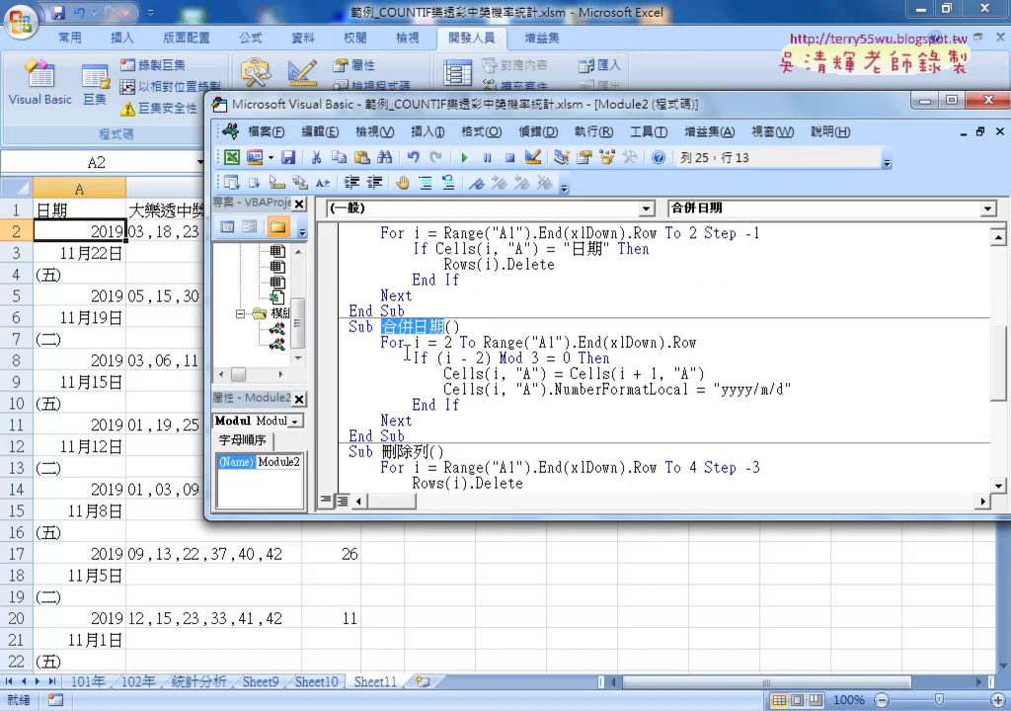
left_click(407, 346)
double_click(449, 342)
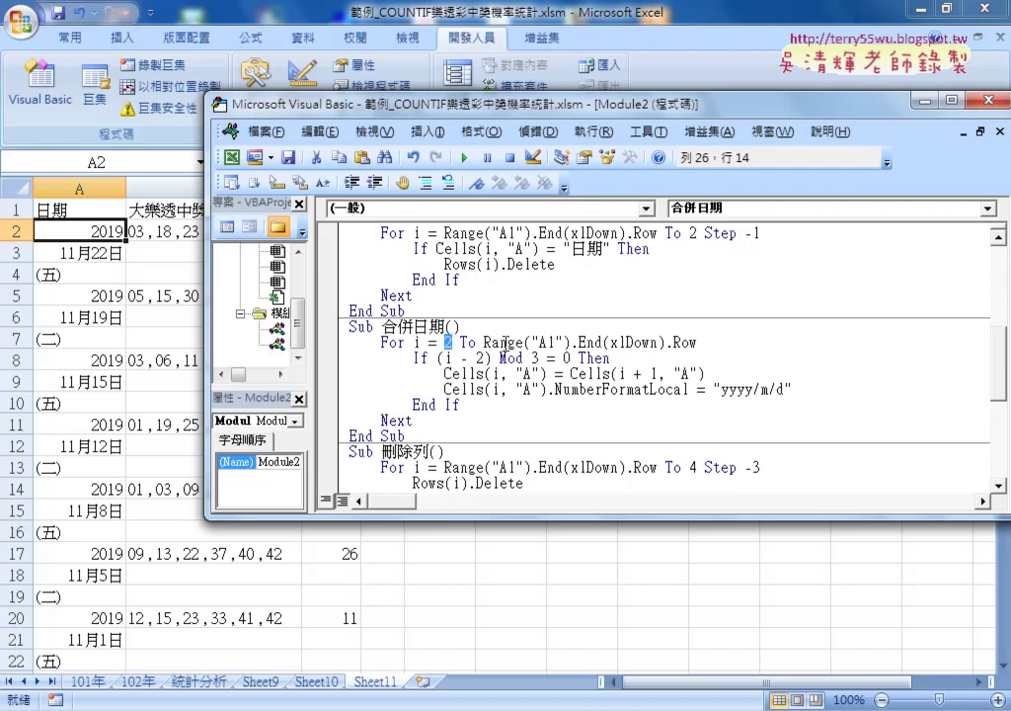
left_click_drag(484, 343, 716, 344)
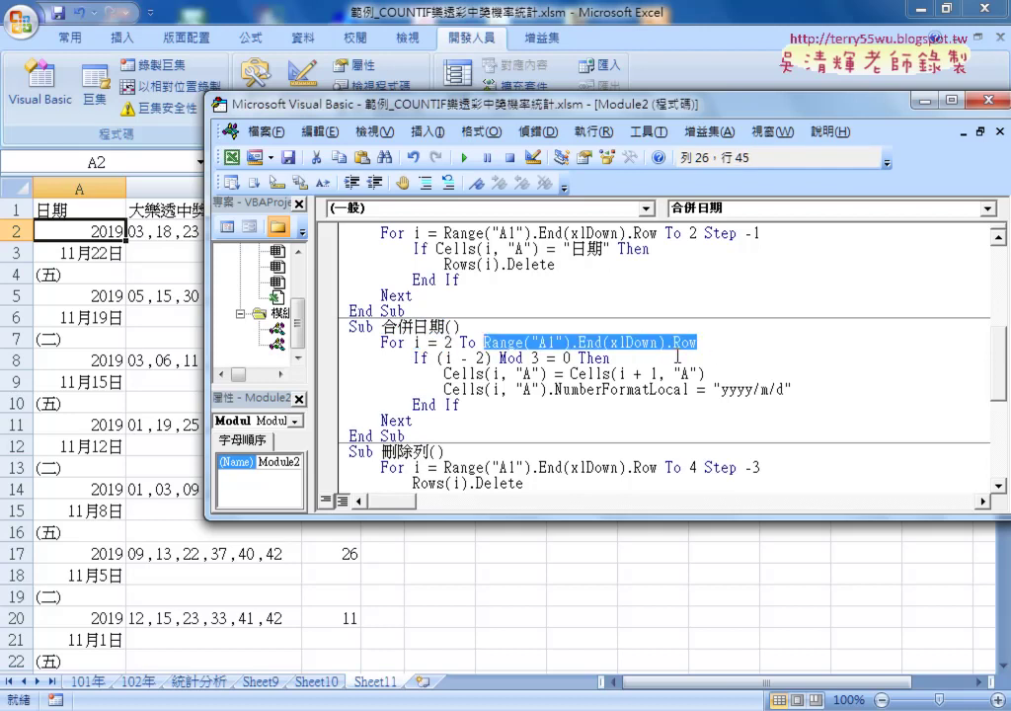
left_click(389, 420)
double_click(419, 358)
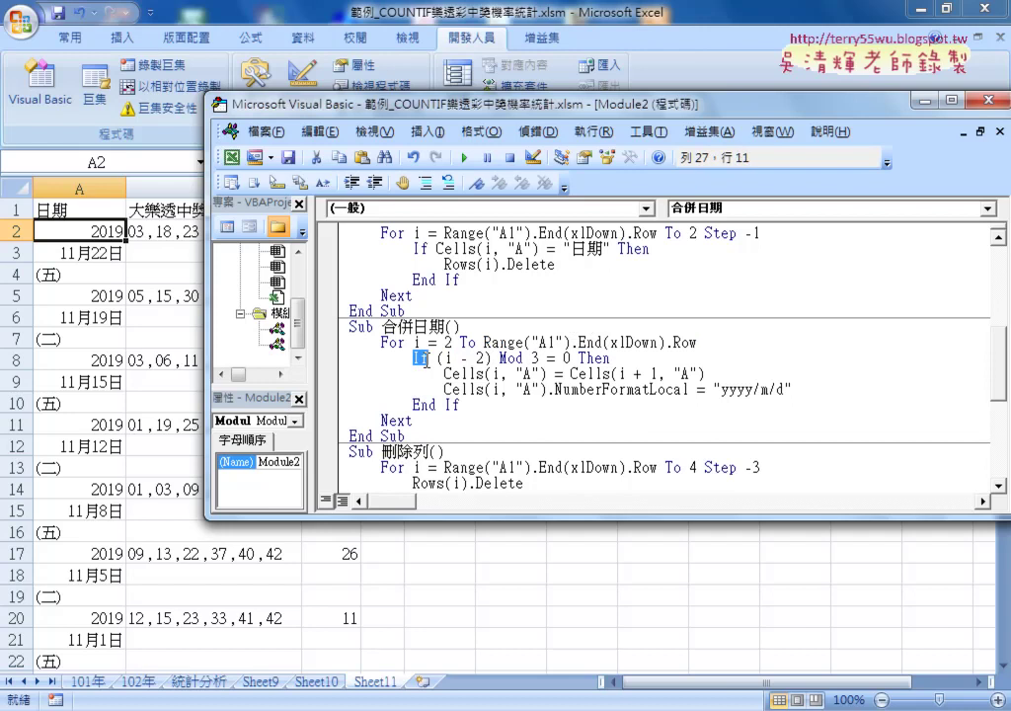
left_click_drag(438, 357, 490, 357)
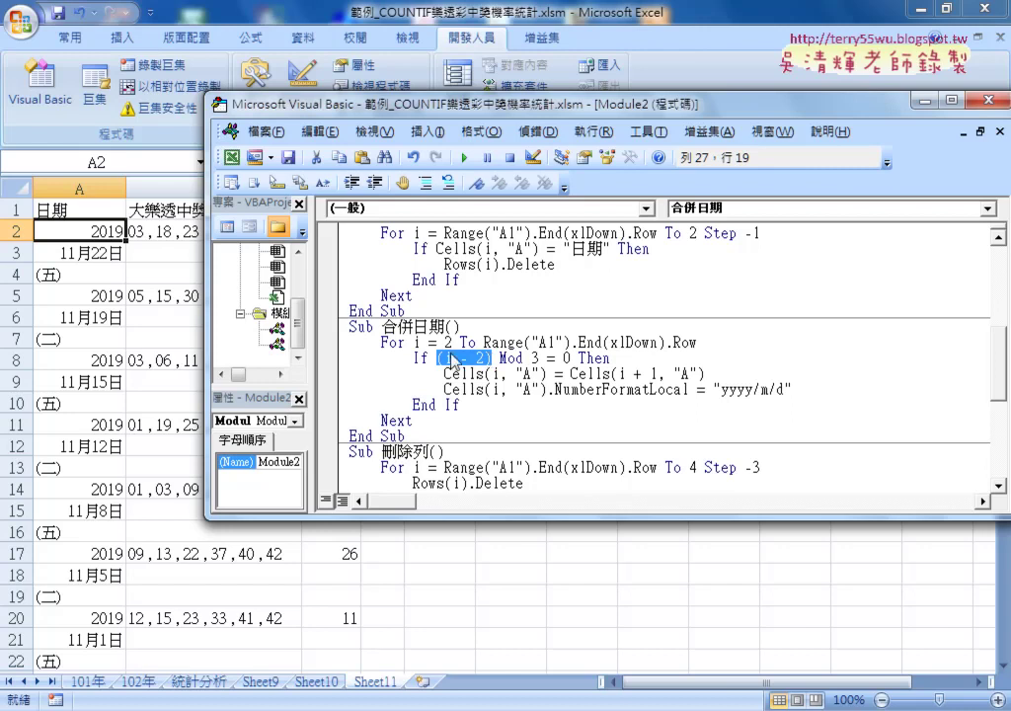
left_click_drag(538, 357, 500, 357)
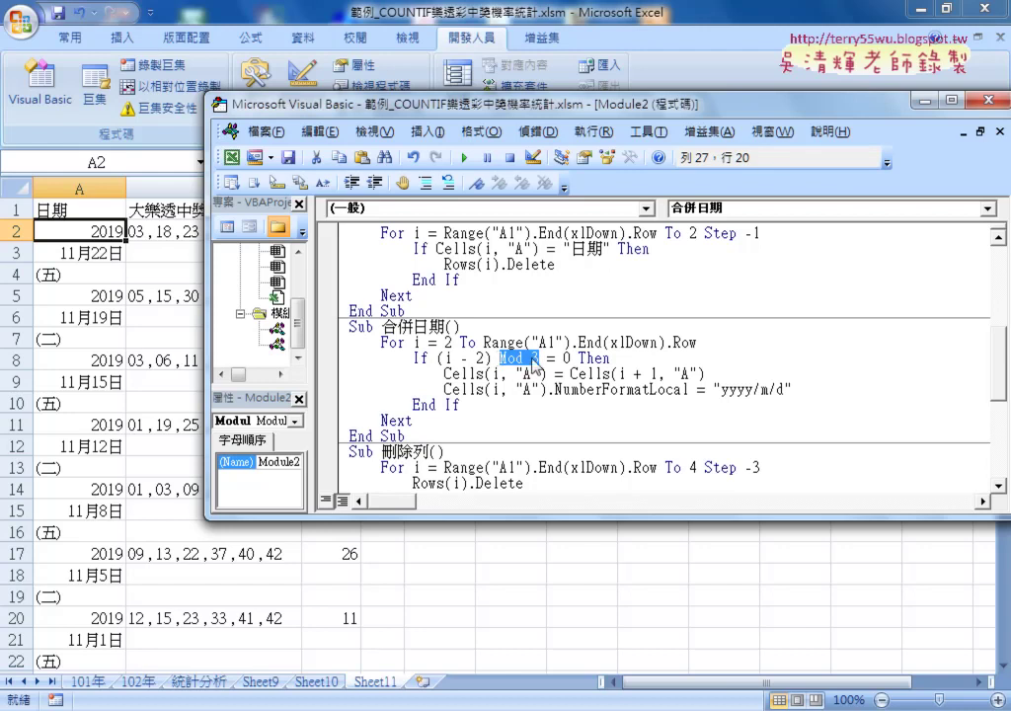
type("3")
left_click_drag(570, 357, 547, 357)
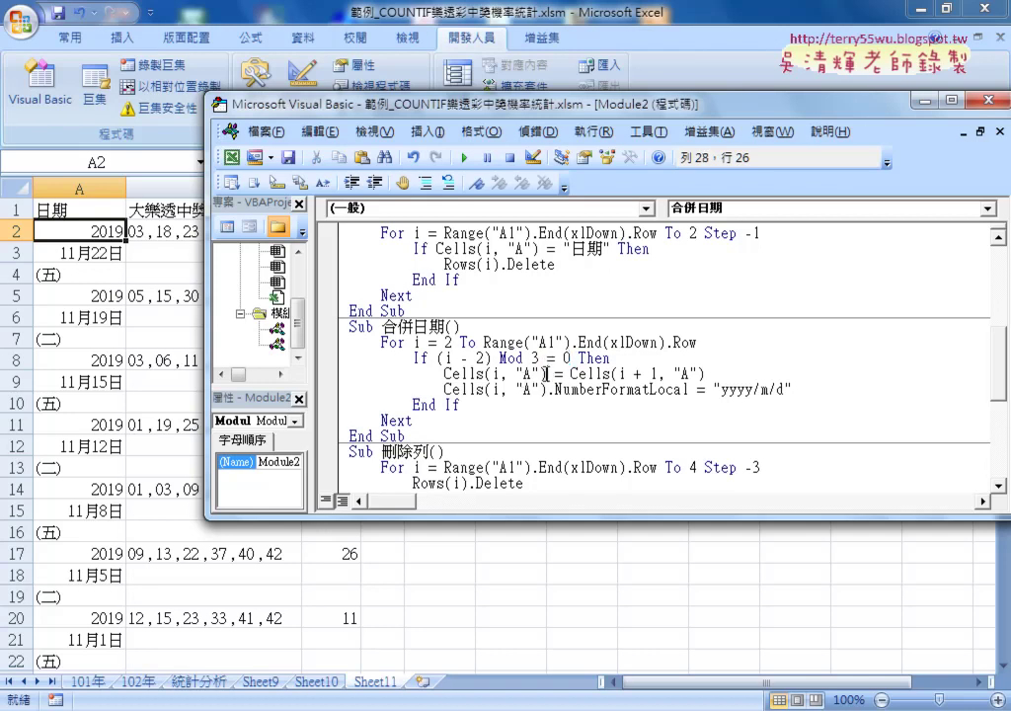
left_click_drag(546, 373, 444, 373)
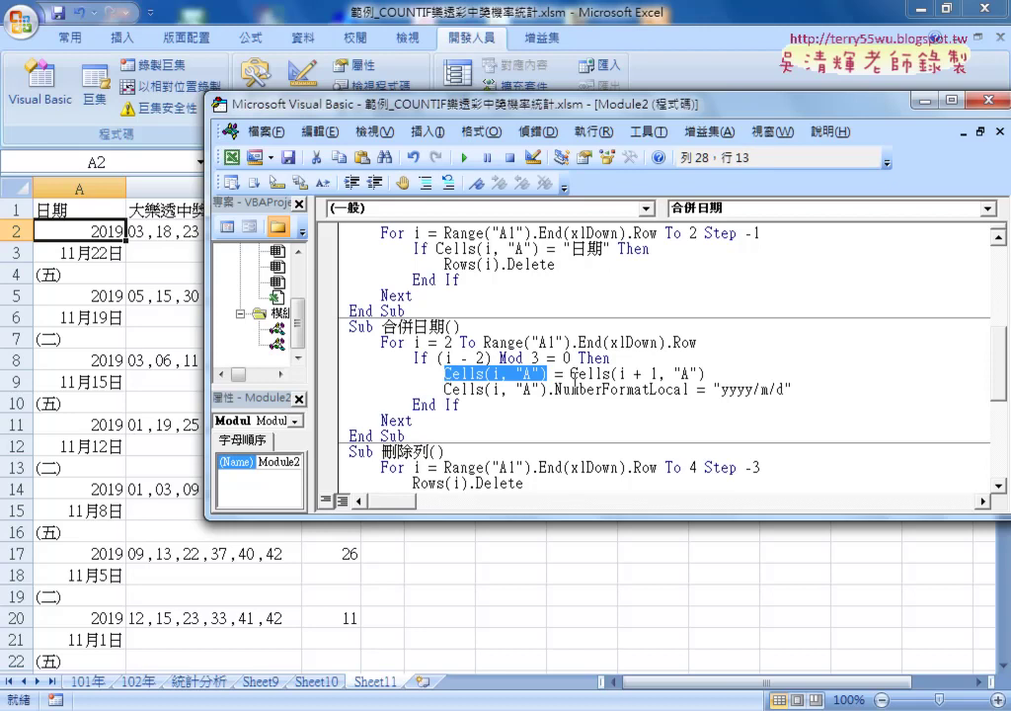
left_click_drag(566, 373, 704, 373)
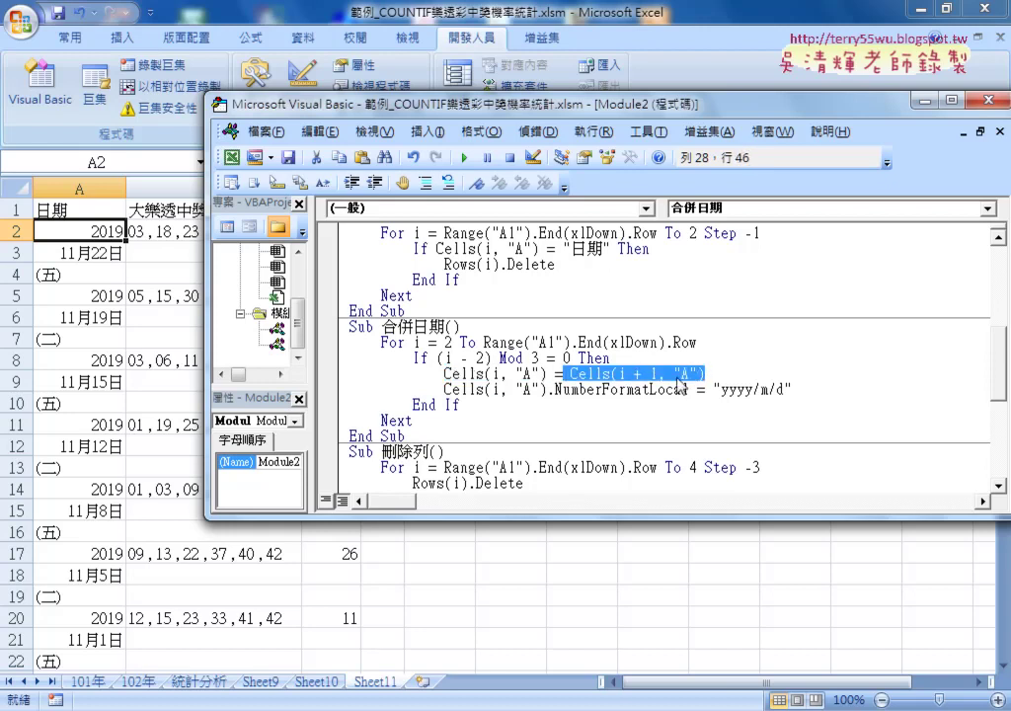
left_click_drag(678, 380, 658, 398)
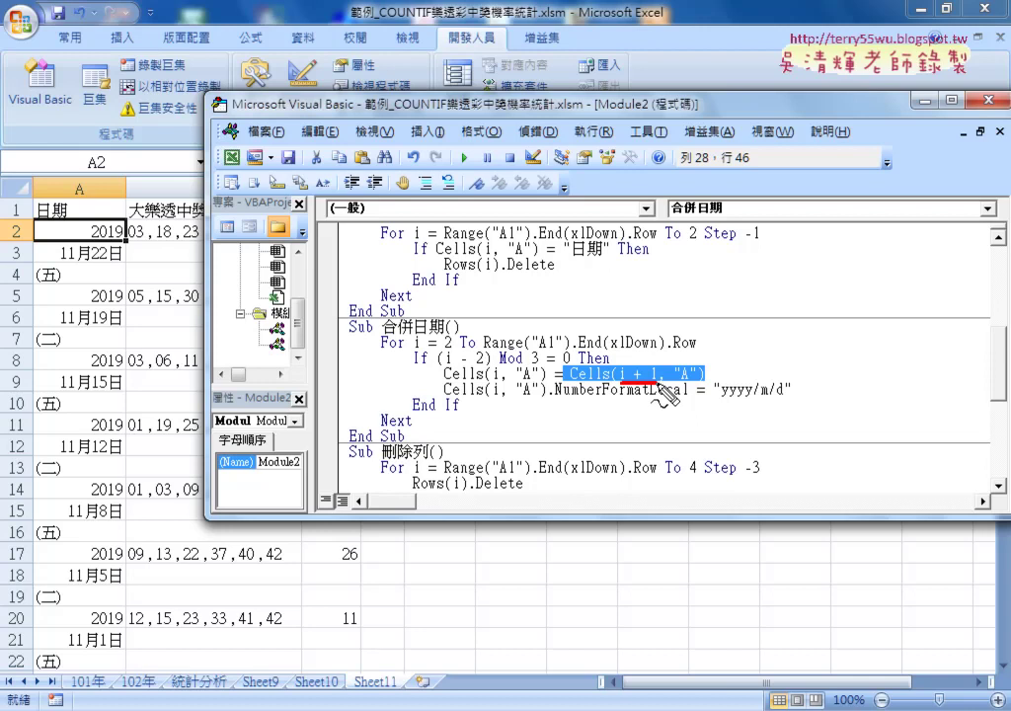
left_click_drag(664, 394, 530, 387)
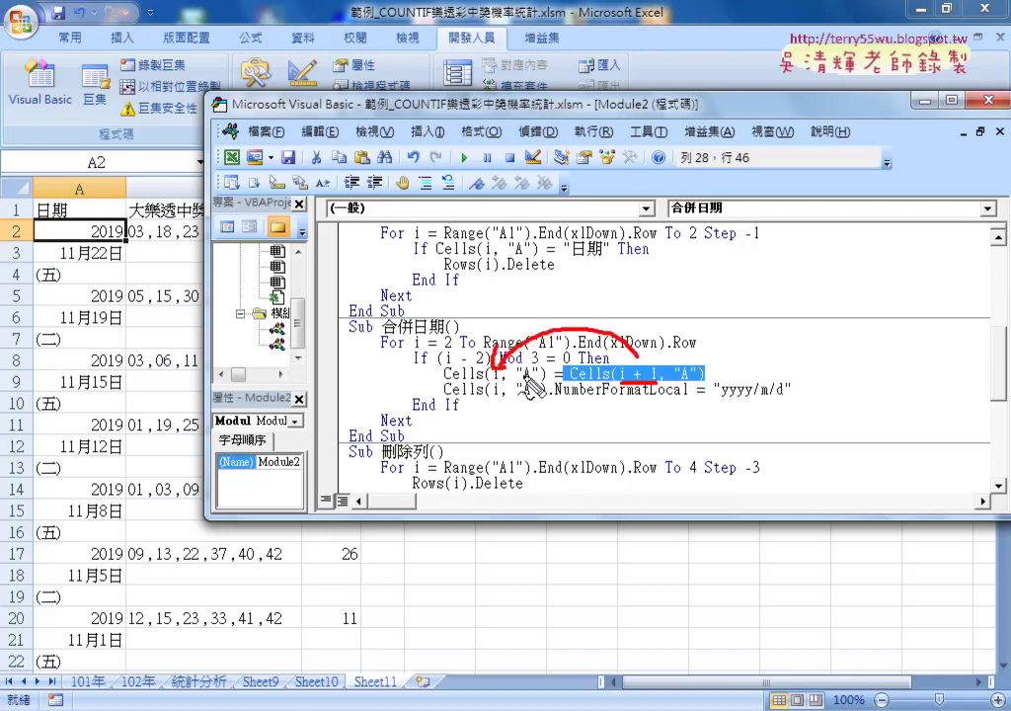
mouse_move(533, 387)
left_mouse_down()
mouse_move(96, 276)
mouse_move(173, 239)
left_mouse_up()
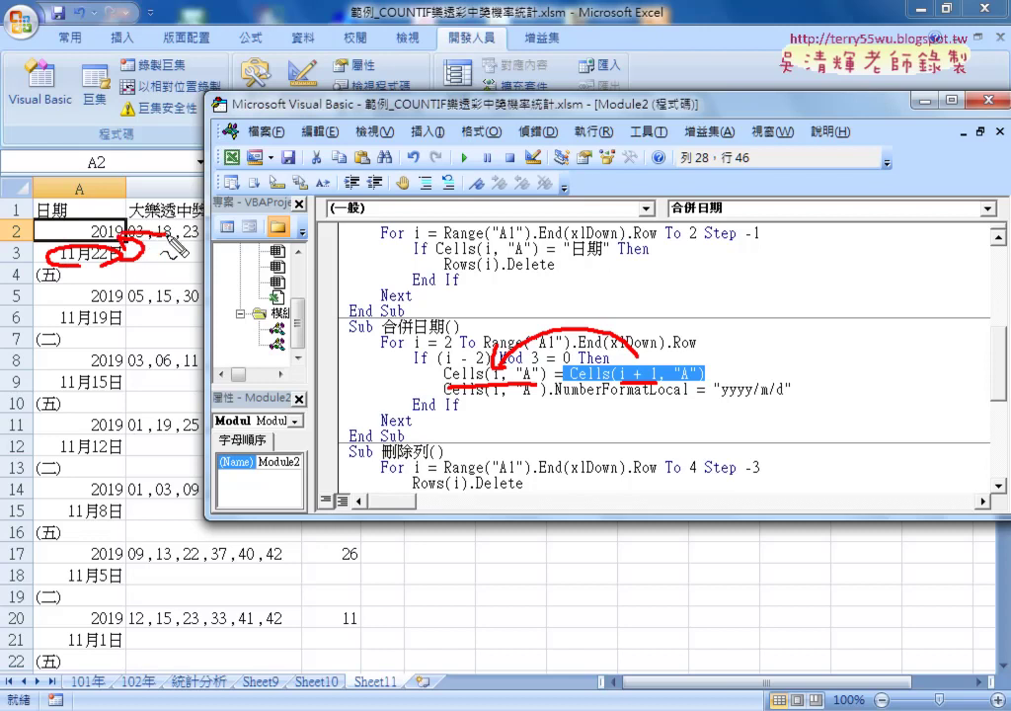
key("Escape")
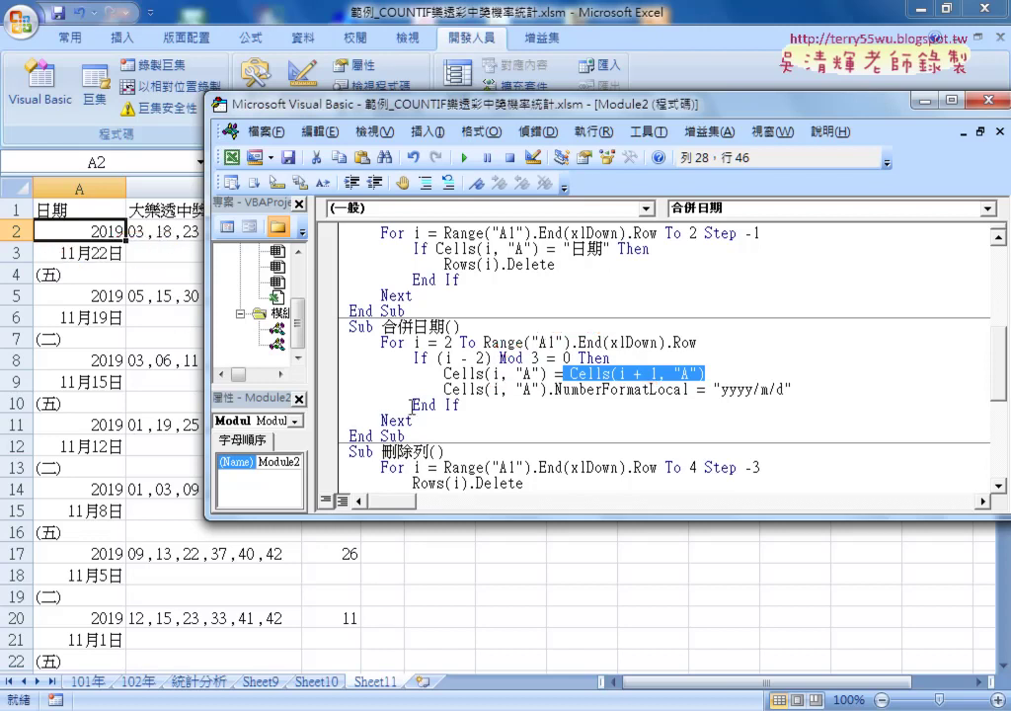
left_click(445, 389)
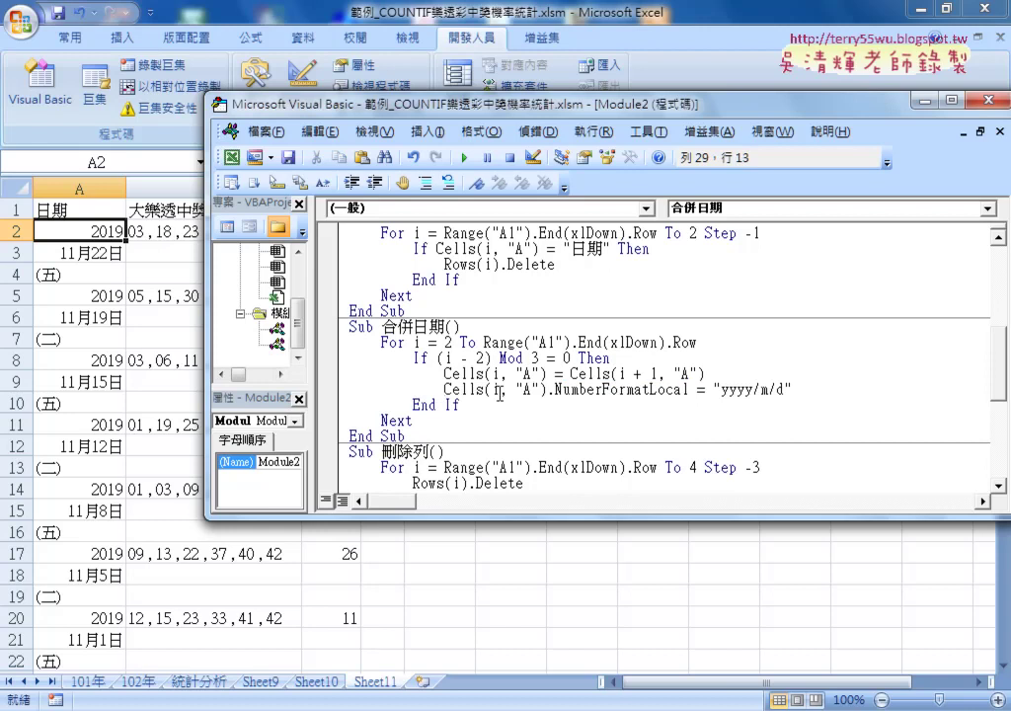
Comment out the NumberFormatLocal line and set a breakpoint on the cell-copy line
type("'")
key("Down")
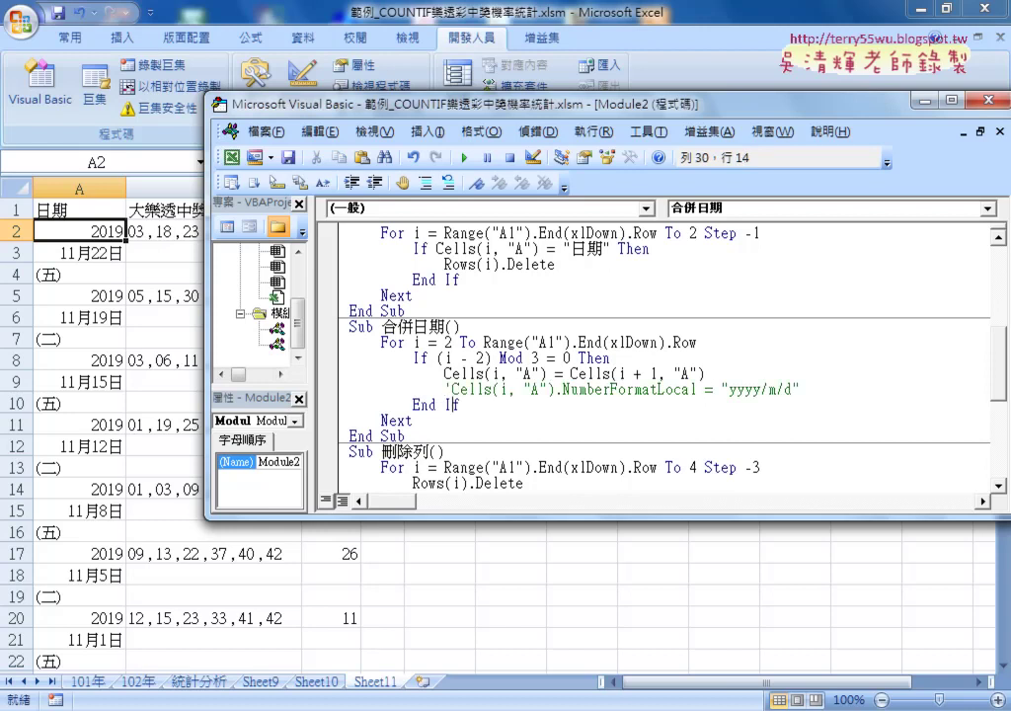
left_click(460, 374)
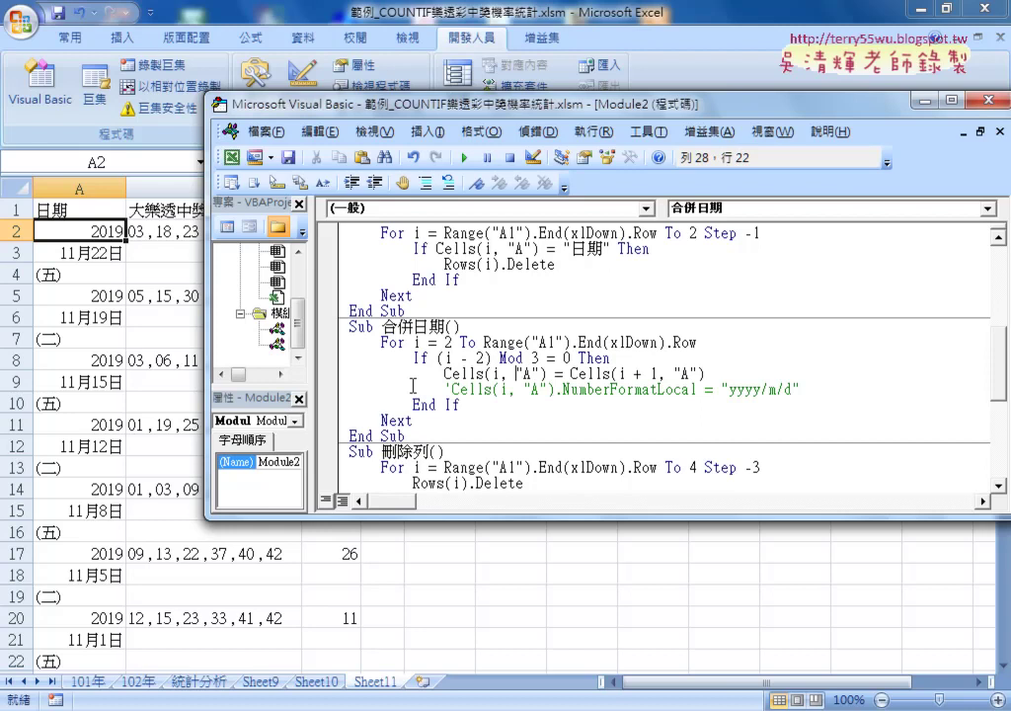
left_click(331, 373)
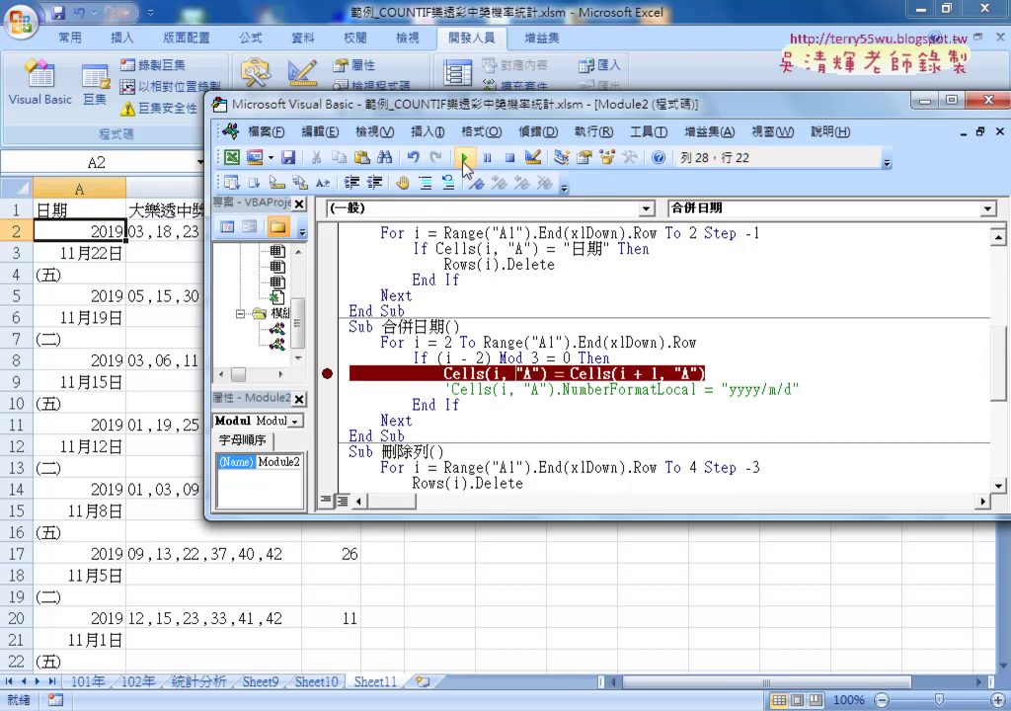
Run 合併日期 to the breakpoint and inspect the Mod 3 condition and Cells(i + 1, "A")
left_click(463, 160)
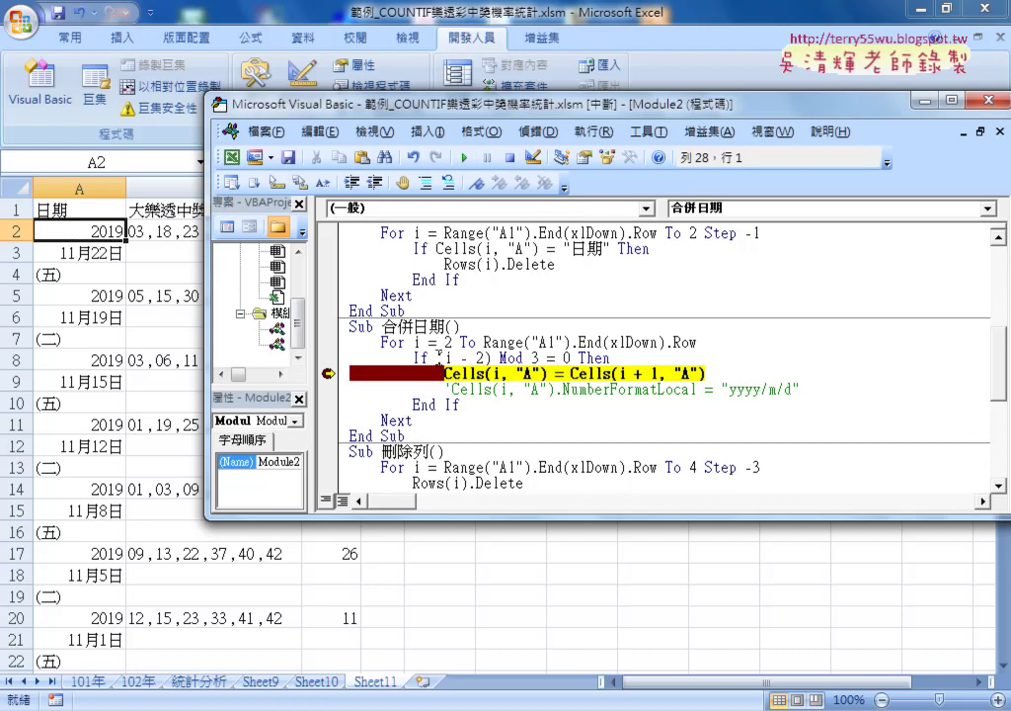
mouse_move(449, 358)
left_click_drag(571, 357, 439, 361)
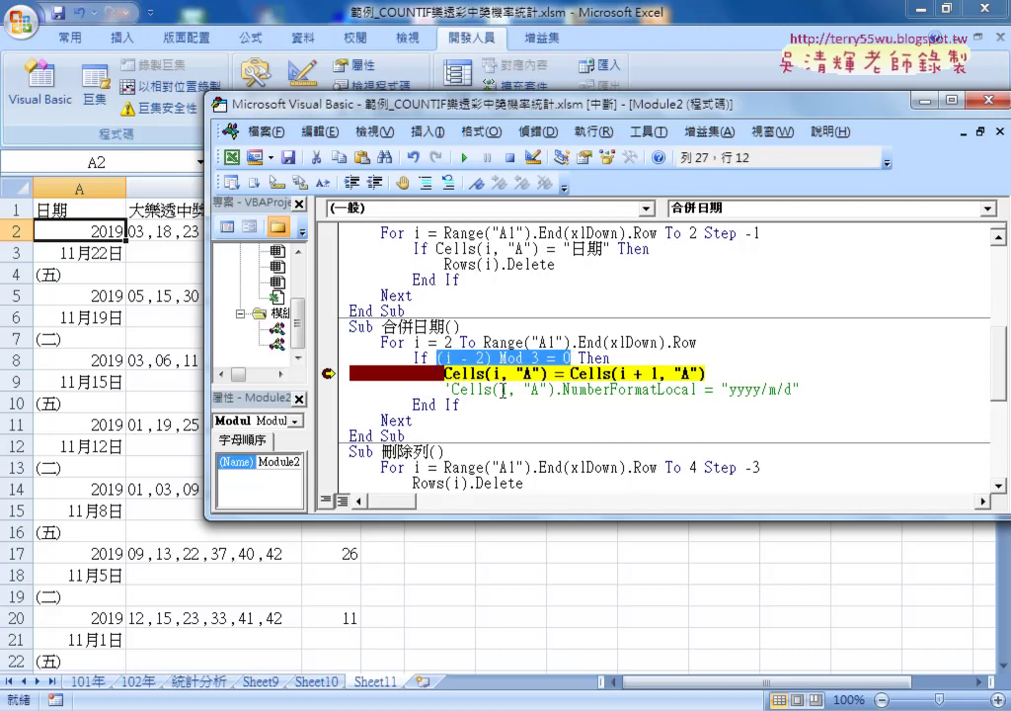
left_click(502, 374)
left_click_drag(705, 374, 570, 374)
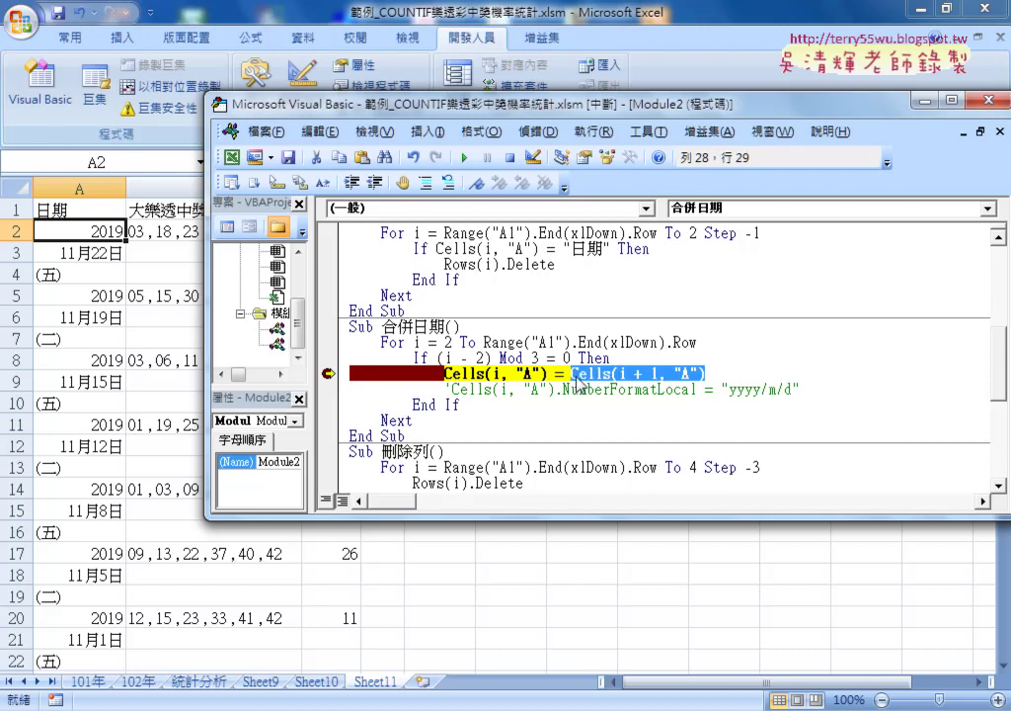
Step once with F8 so A3's date is copied into A2, showing 43791
mouse_move(601, 383)
key("F8")
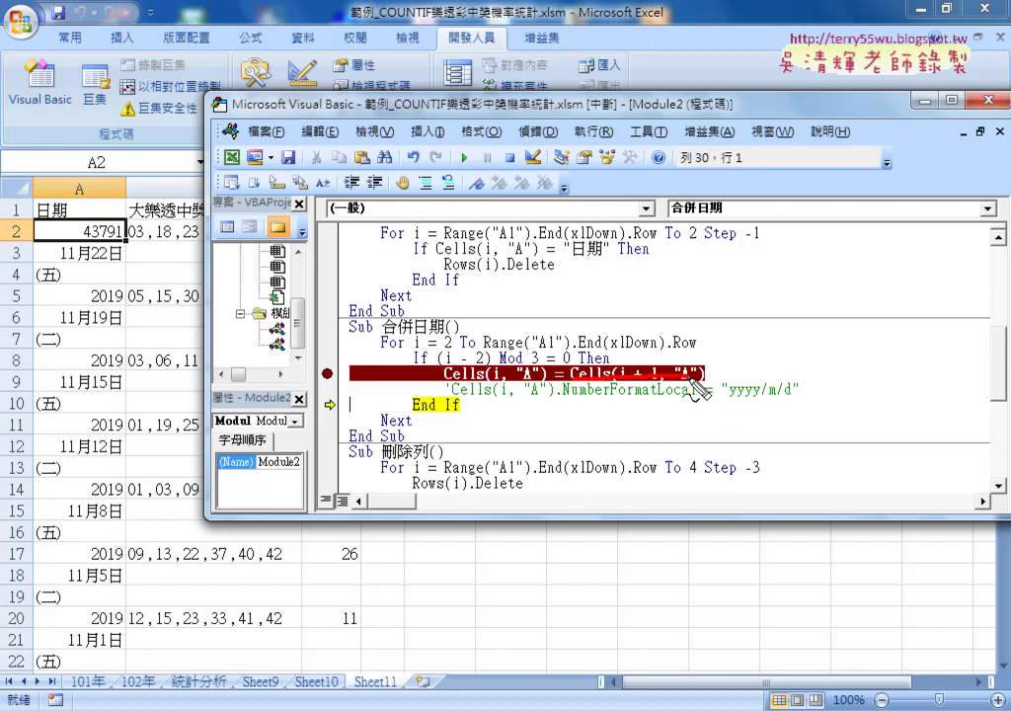
left_click_drag(652, 353, 523, 371)
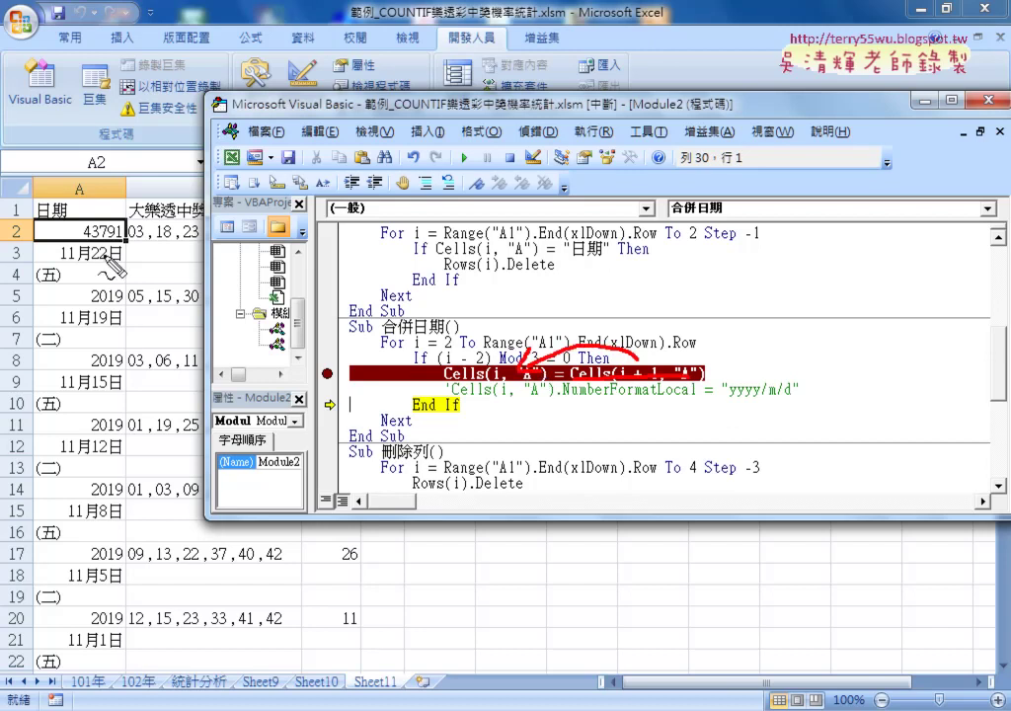
left_click_drag(117, 225, 126, 247)
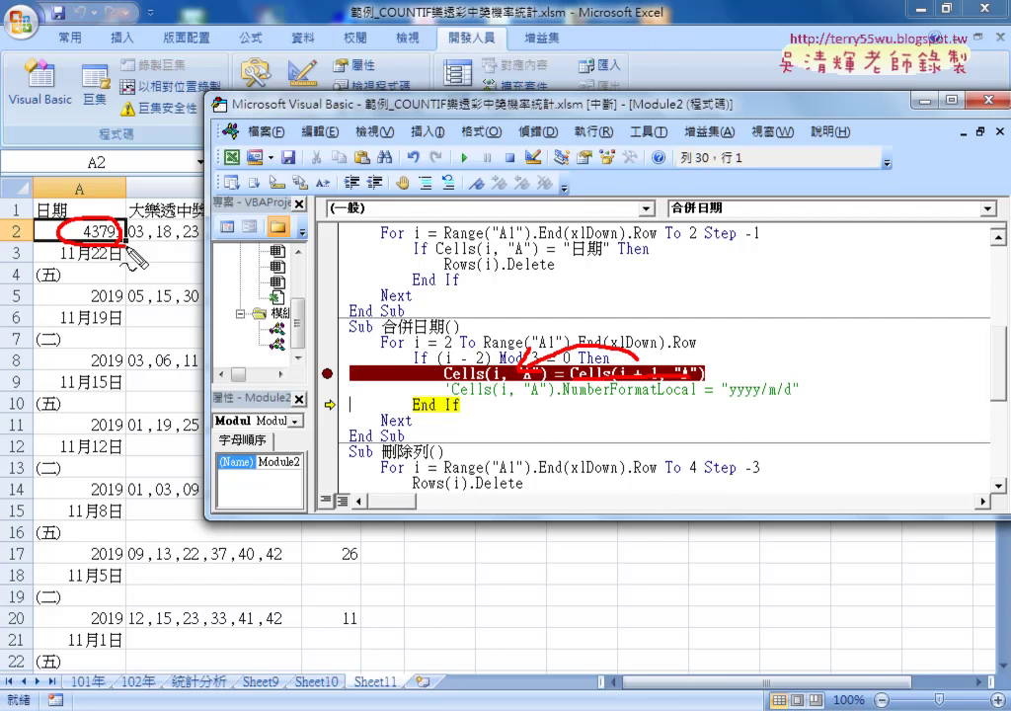
key("Escape")
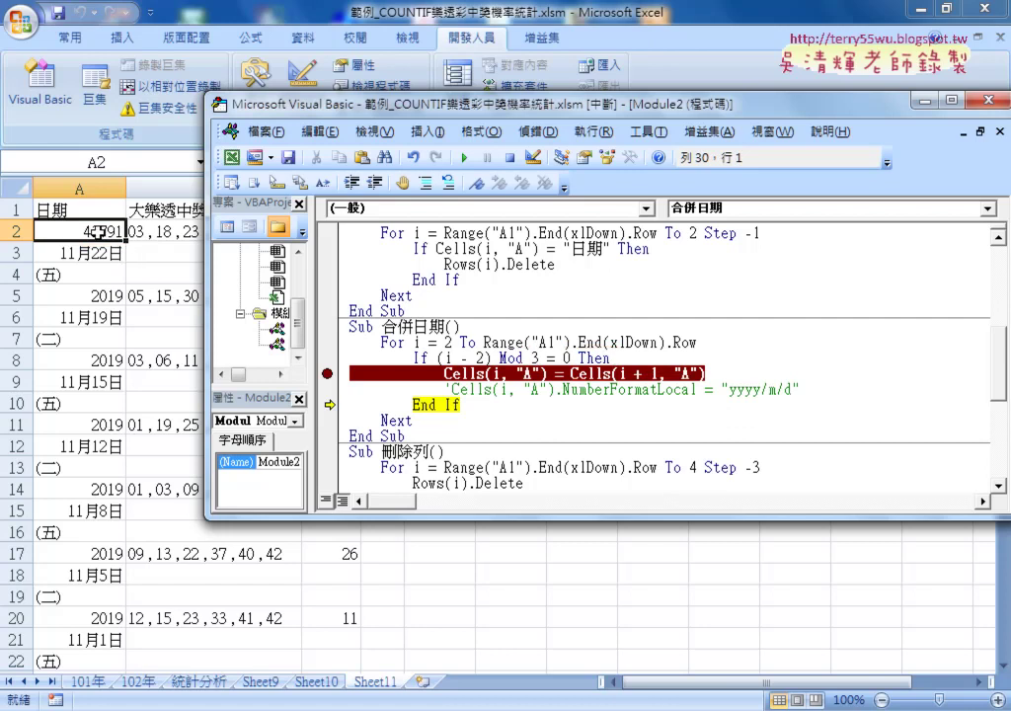
Apply the 2001/3/14 Date format to cell A2 so 43791 shows as 2019/11/22
right_click(96, 234)
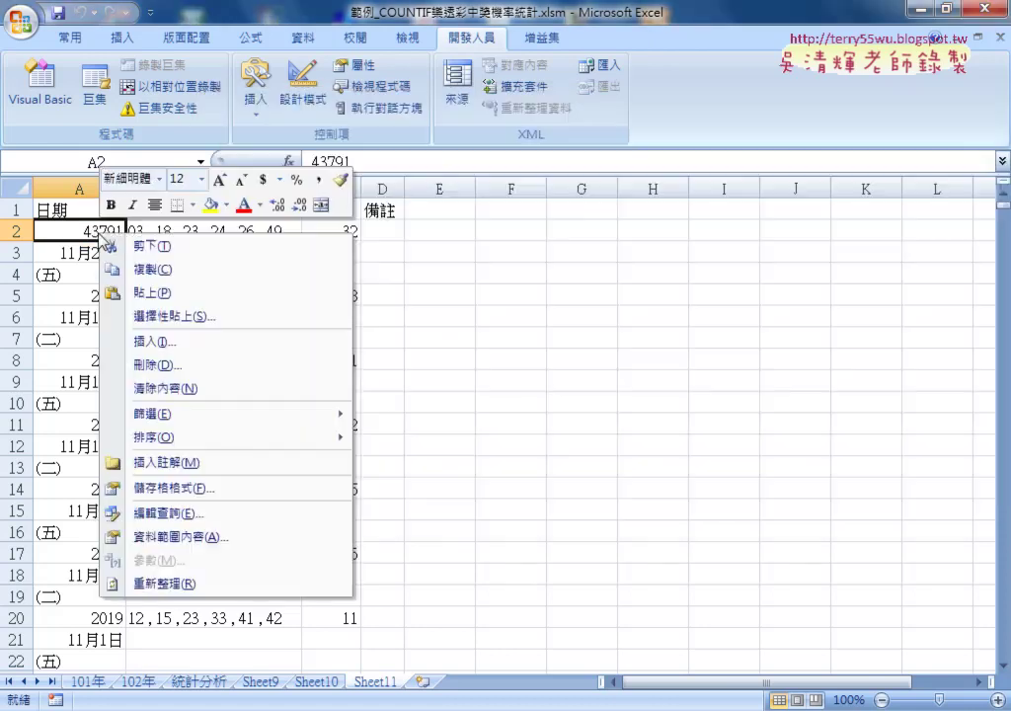
left_click(192, 488)
left_click_drag(432, 249, 578, 196)
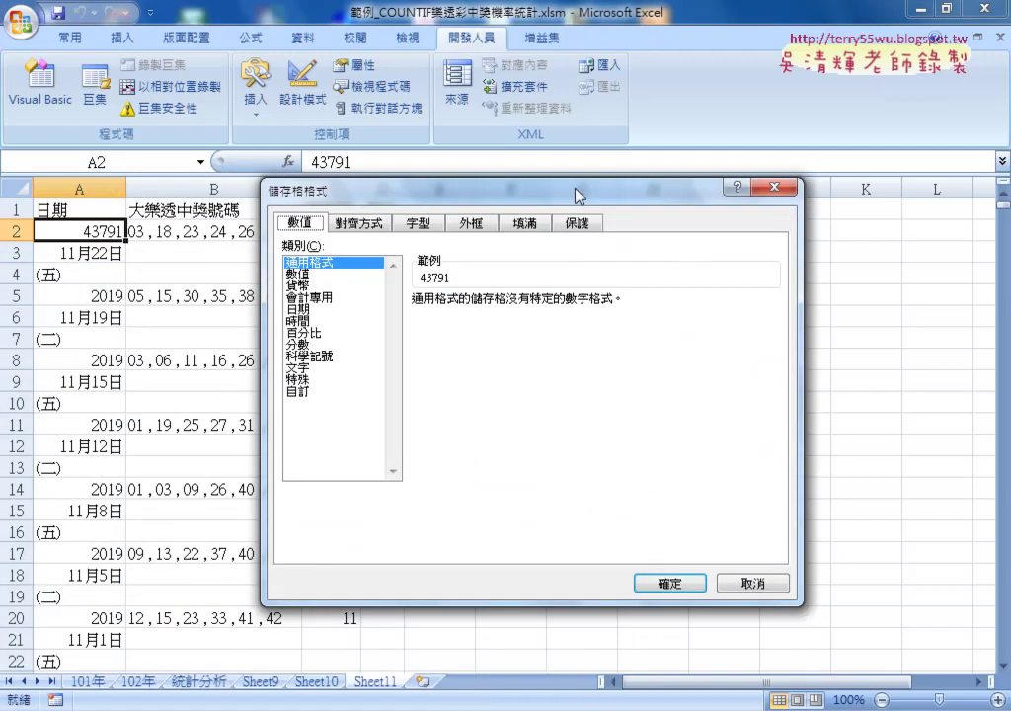
left_click(345, 310)
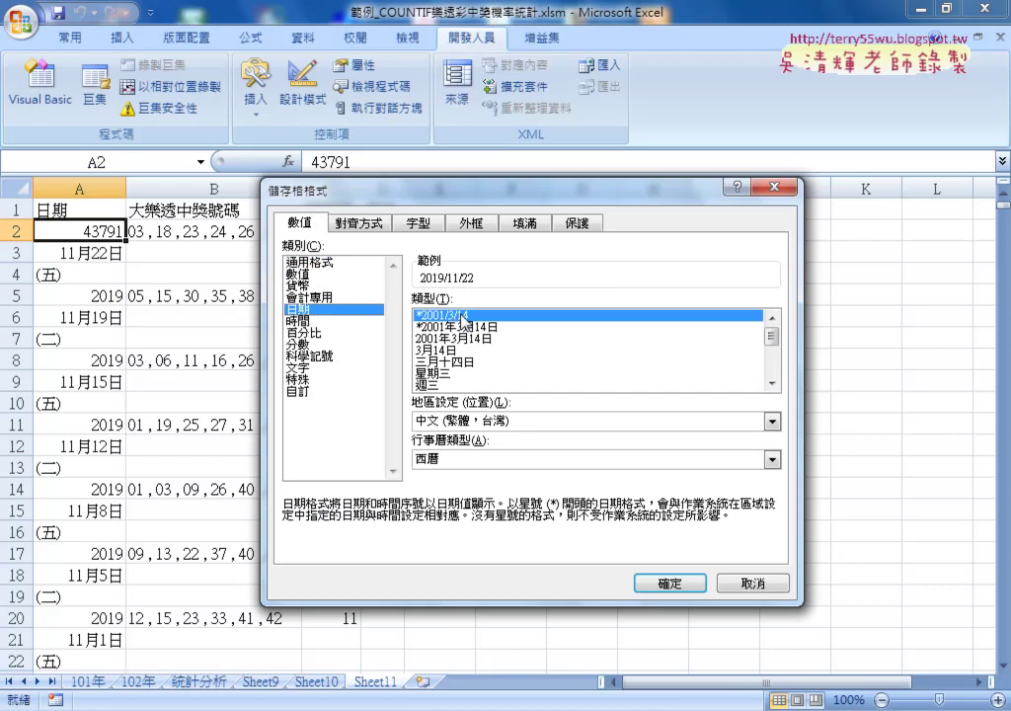
left_click(669, 586)
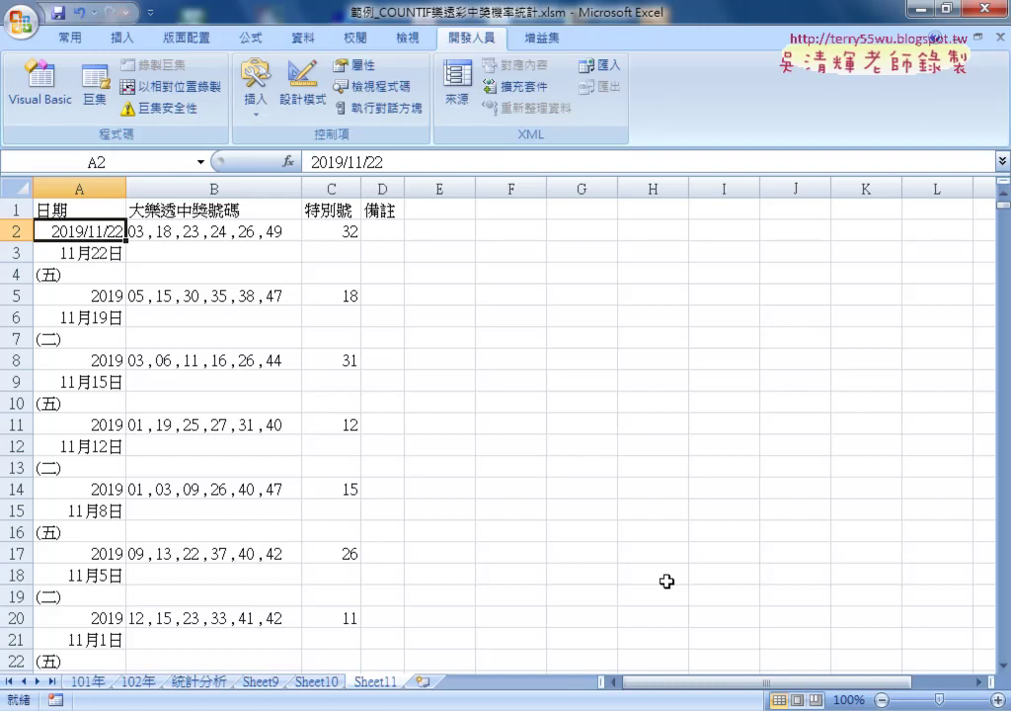
Uncomment the NumberFormatLocal line and delete everything after Cells
left_click(34, 94)
left_click(537, 390)
left_click(446, 390)
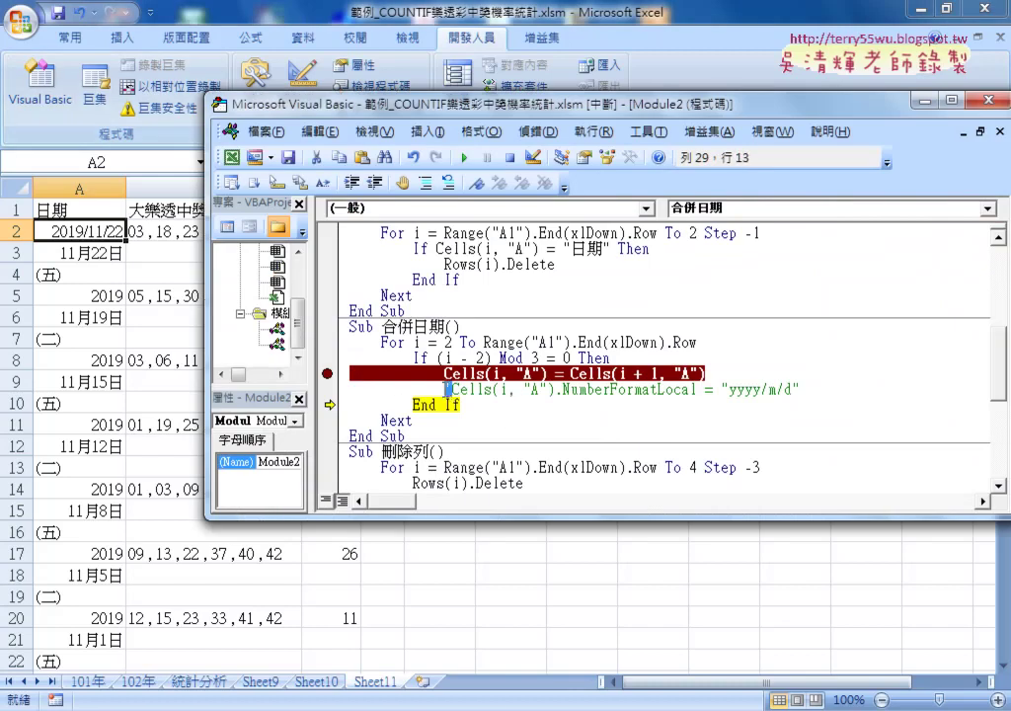
key("Delete")
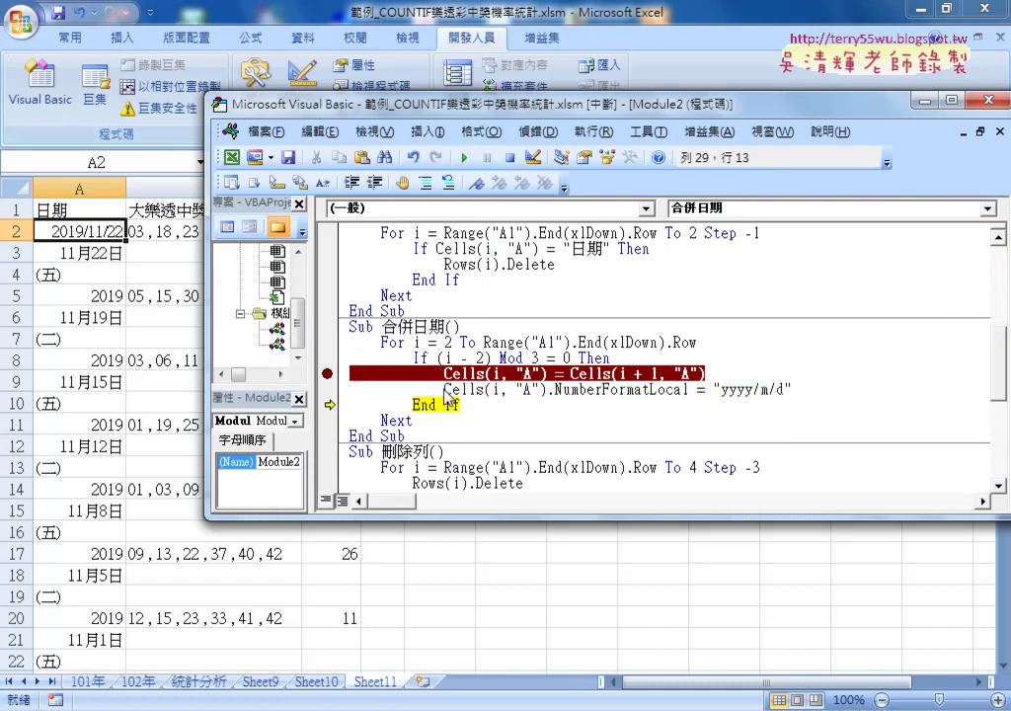
left_click_drag(485, 390, 805, 394)
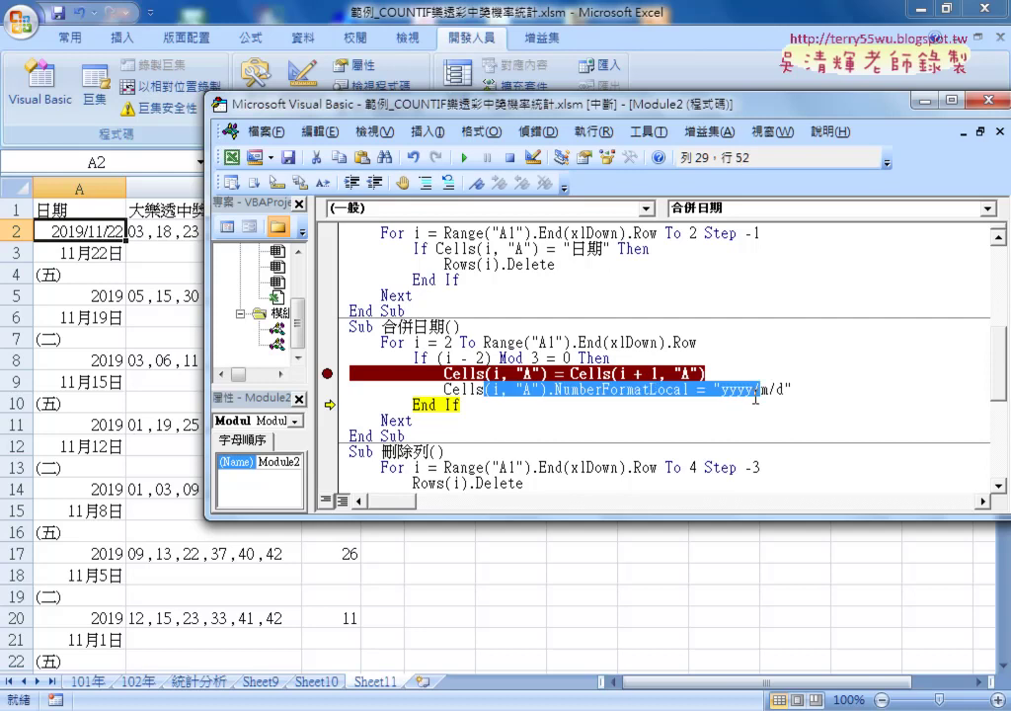
key("Delete")
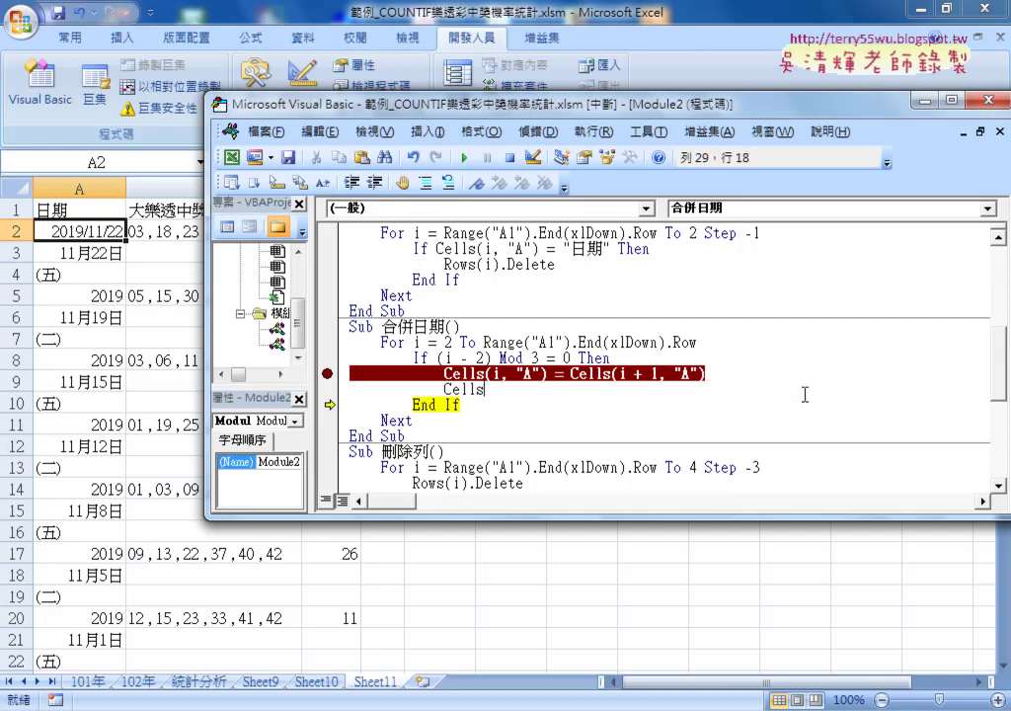
Complete the line as Cells.NumberFormatLocal = "" using the IntelliSense suggestion
type(".")
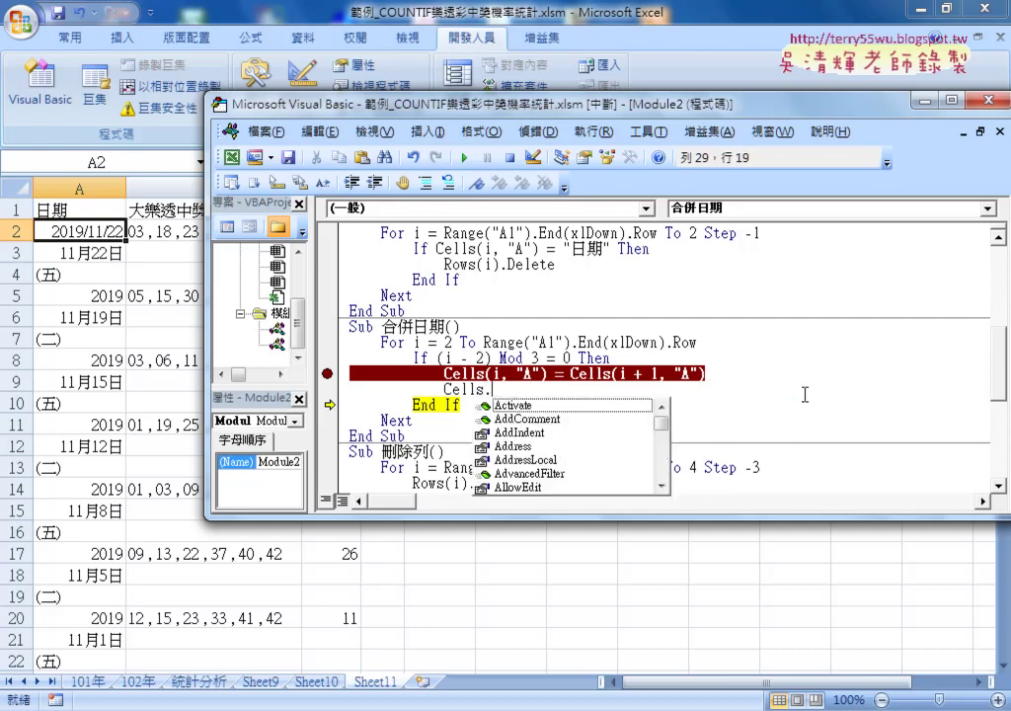
type("n")
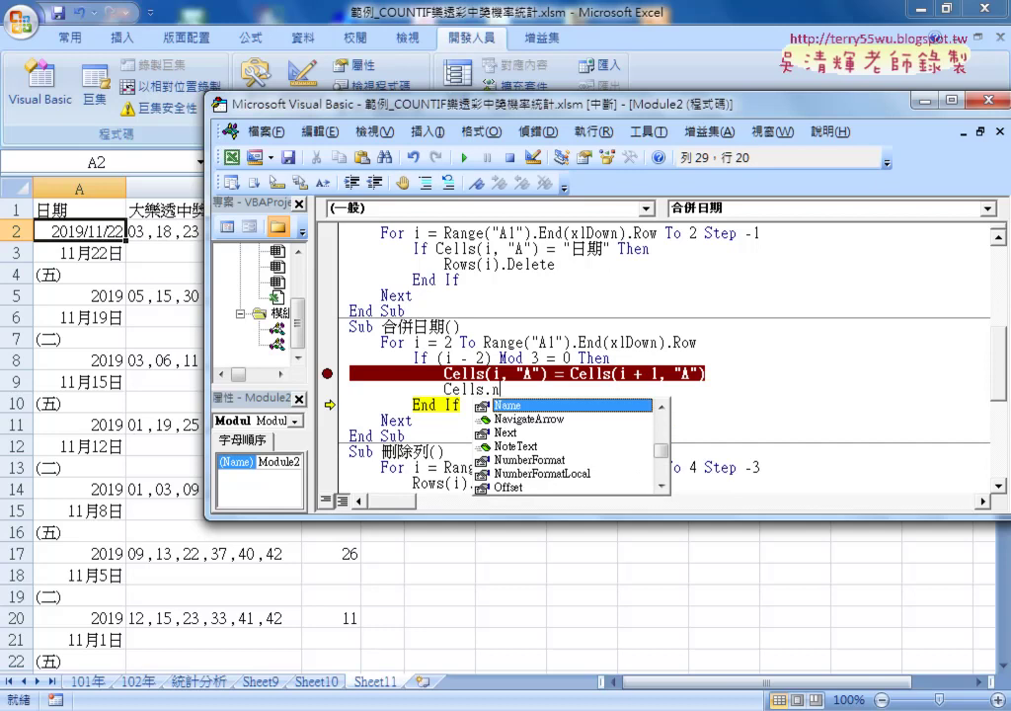
key("Down")
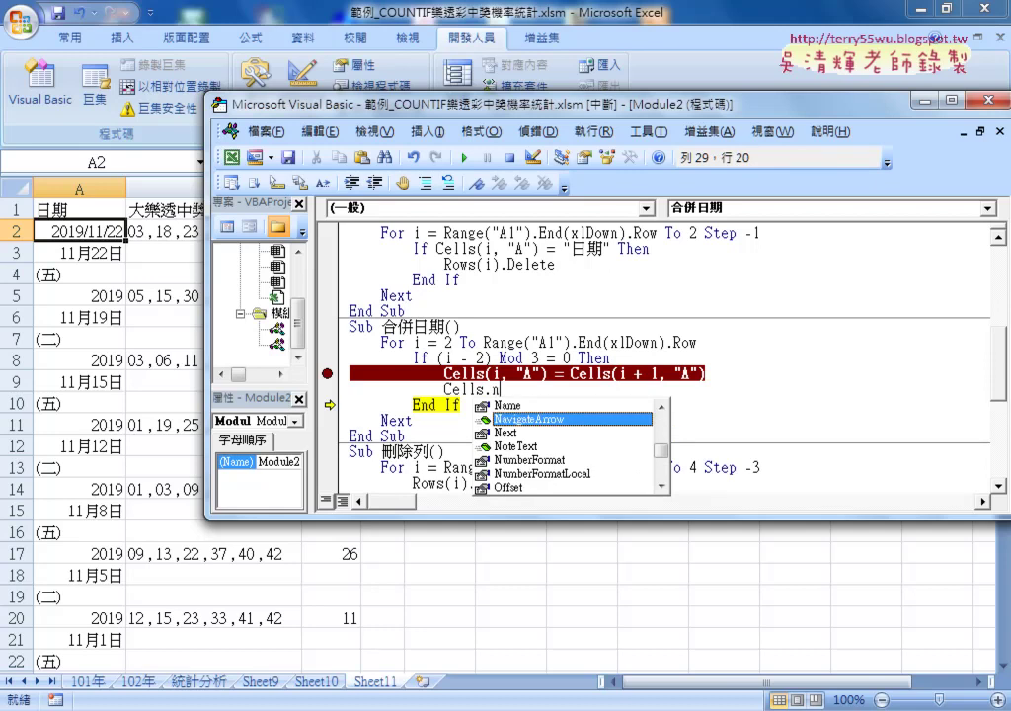
key("Down")
key("Down")
key("Down")
key("Down")
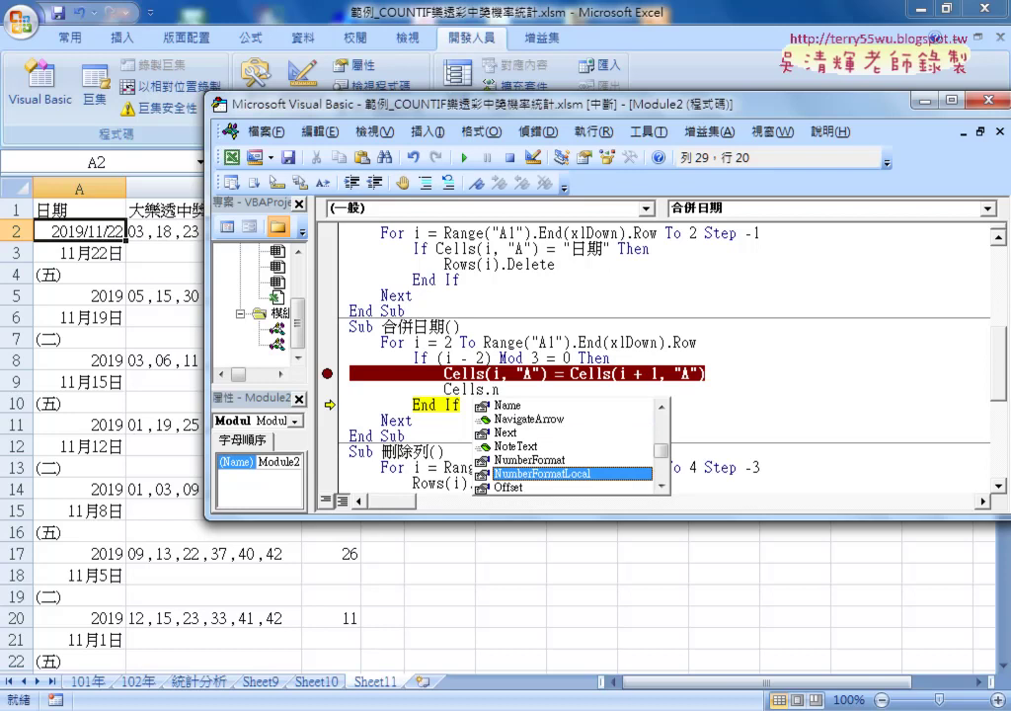
type("=")
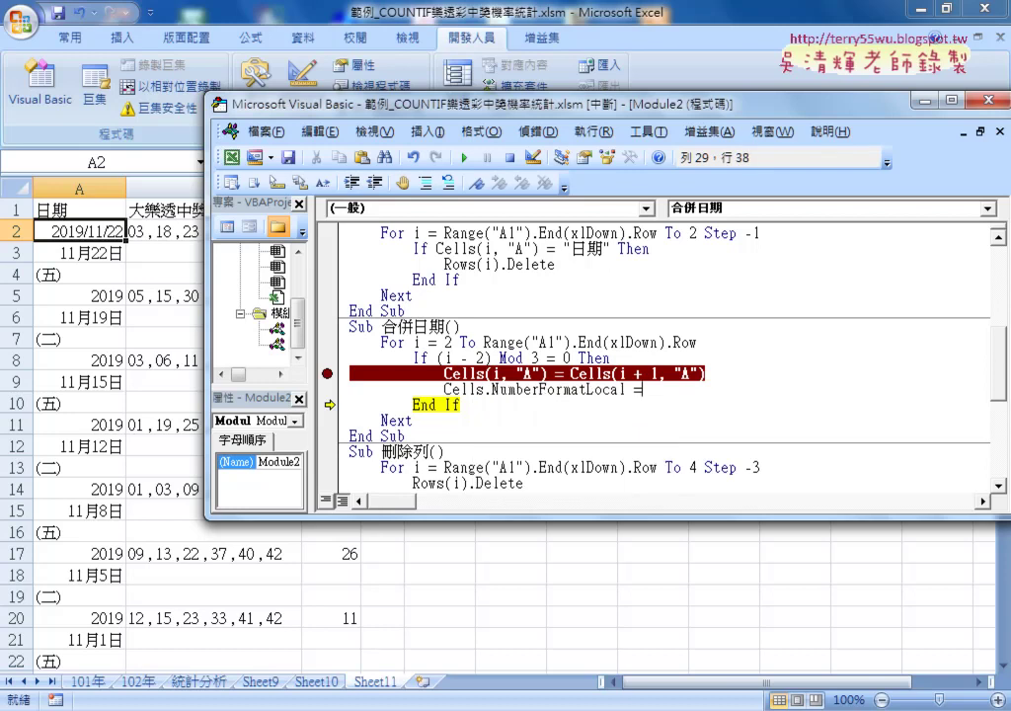
type("\"")
left_click(96, 229)
Copy the custom format code yyyy/m/d from A2's Format Cells dialog, then cancel
right_click(99, 230)
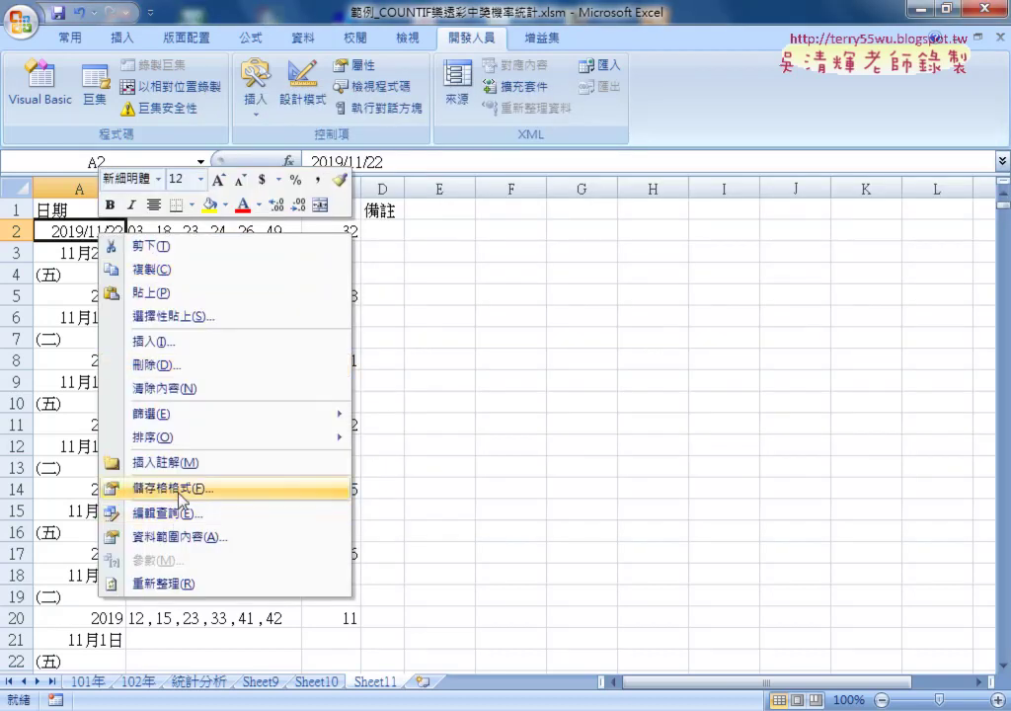
left_click(208, 488)
left_click(44, 480)
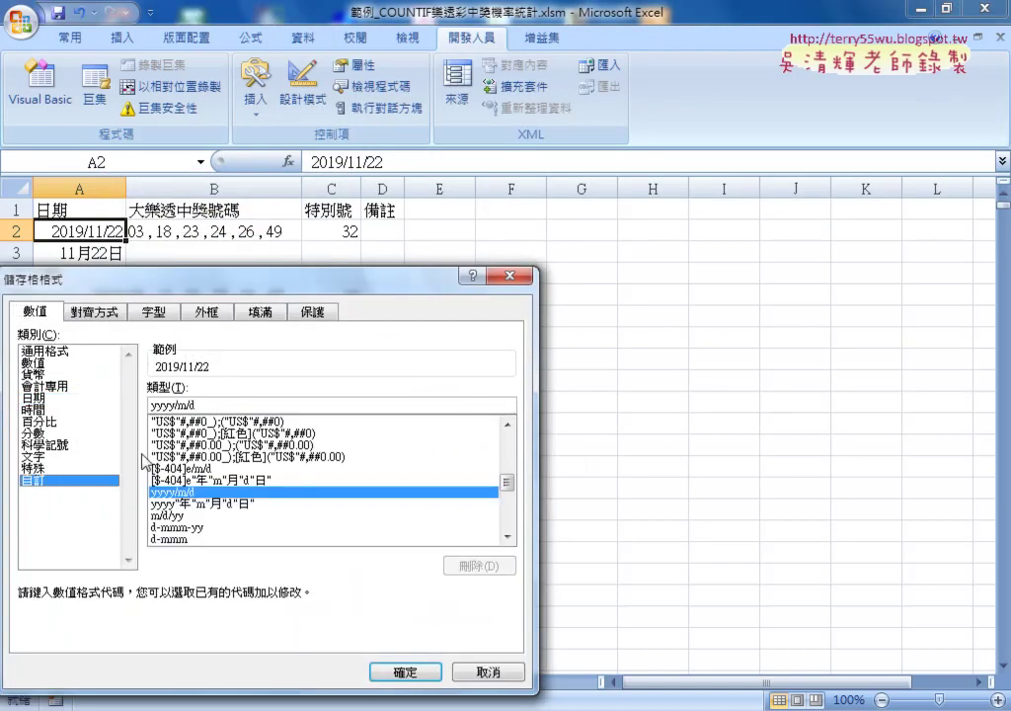
right_click(163, 406)
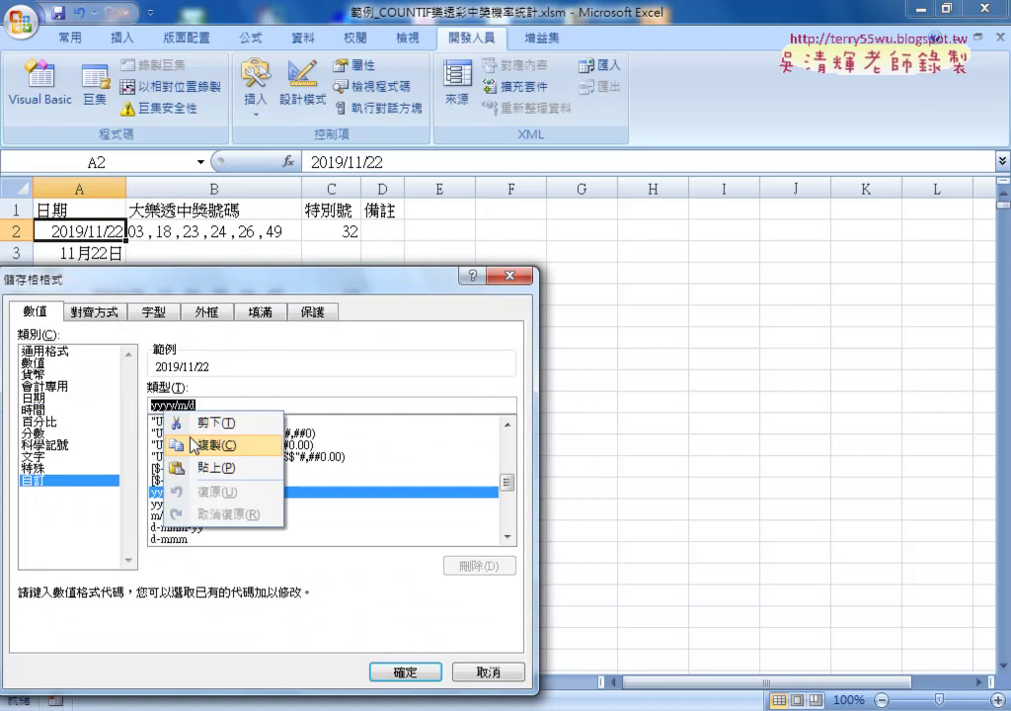
left_click(212, 445)
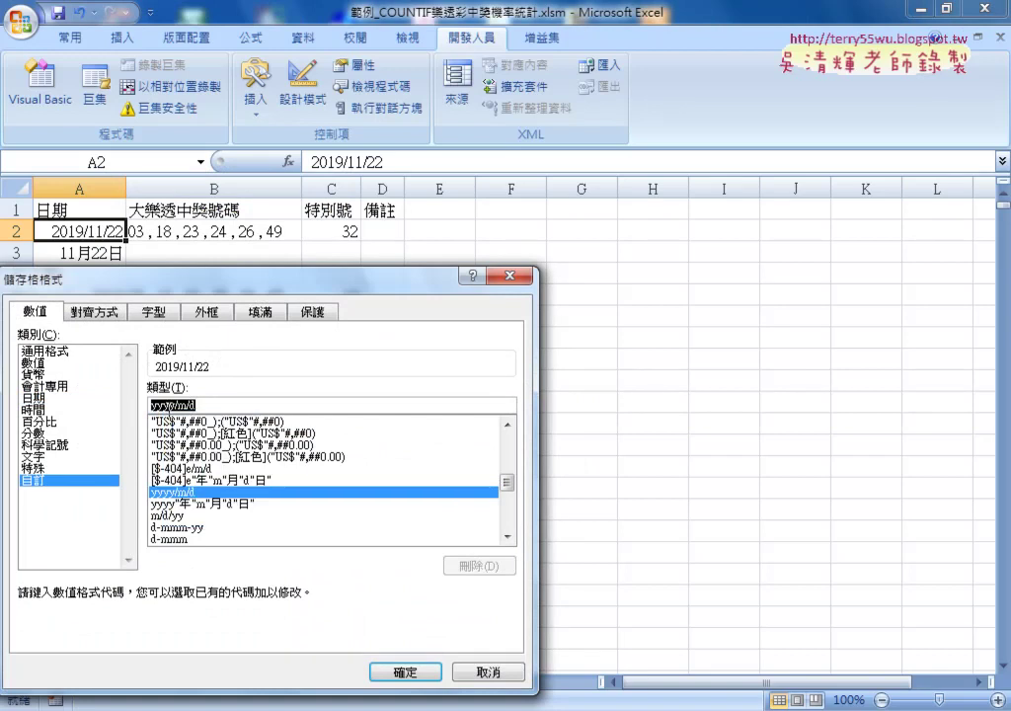
left_click(484, 672)
Insert yyyy/m/d between the quotes, restore Cells(i, "A"), and move execution back to the copy line
left_click(40, 84)
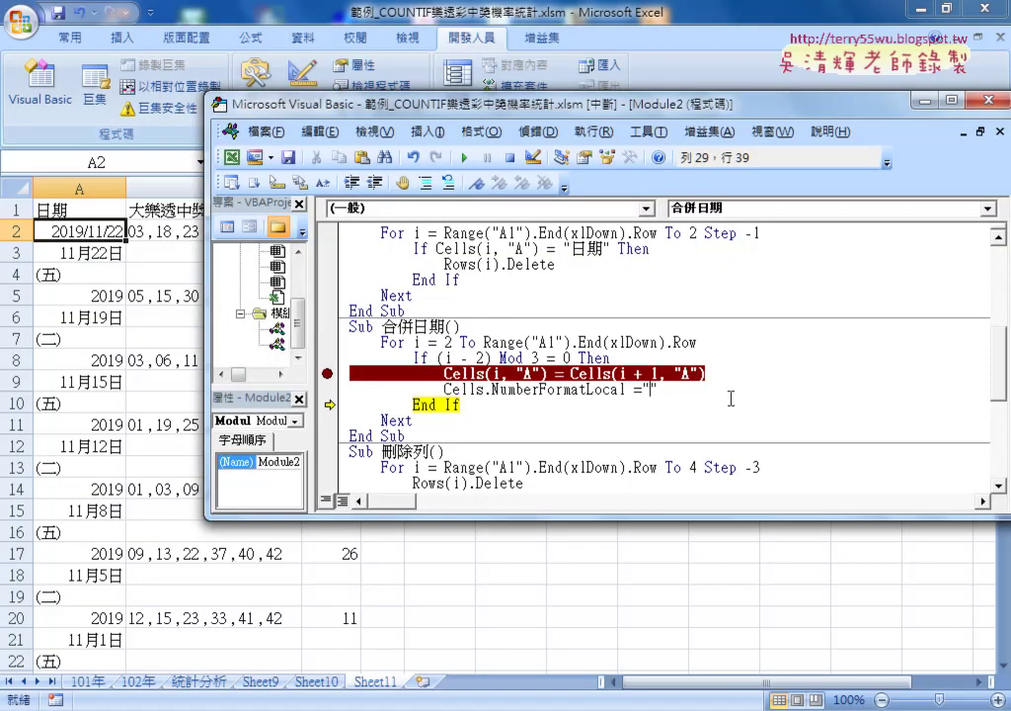
type("yyyy/m/d")
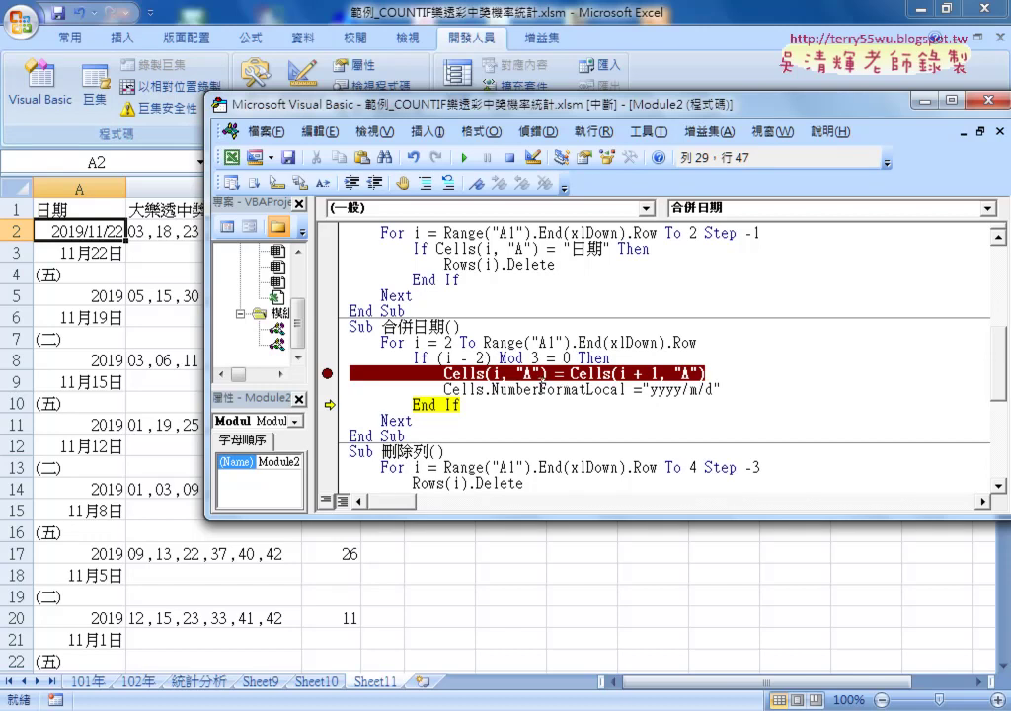
mouse_move(546, 373)
left_mouse_down()
mouse_move(484, 373)
mouse_move(482, 393)
left_mouse_up()
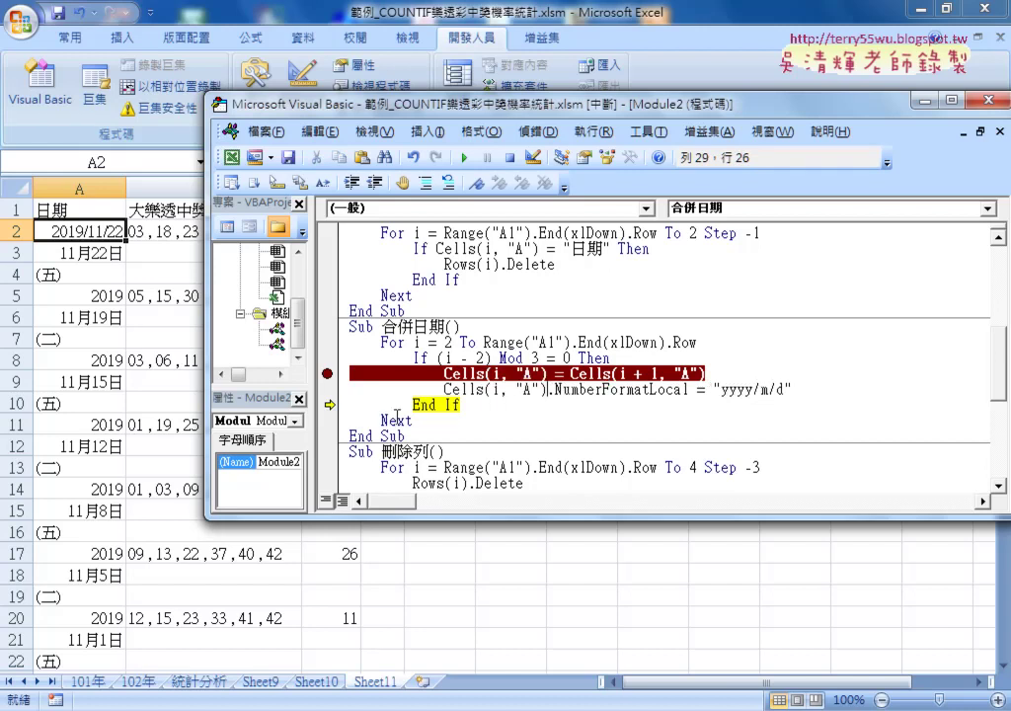
mouse_move(329, 405)
left_mouse_down()
mouse_move(329, 373)
mouse_move(331, 388)
left_mouse_up()
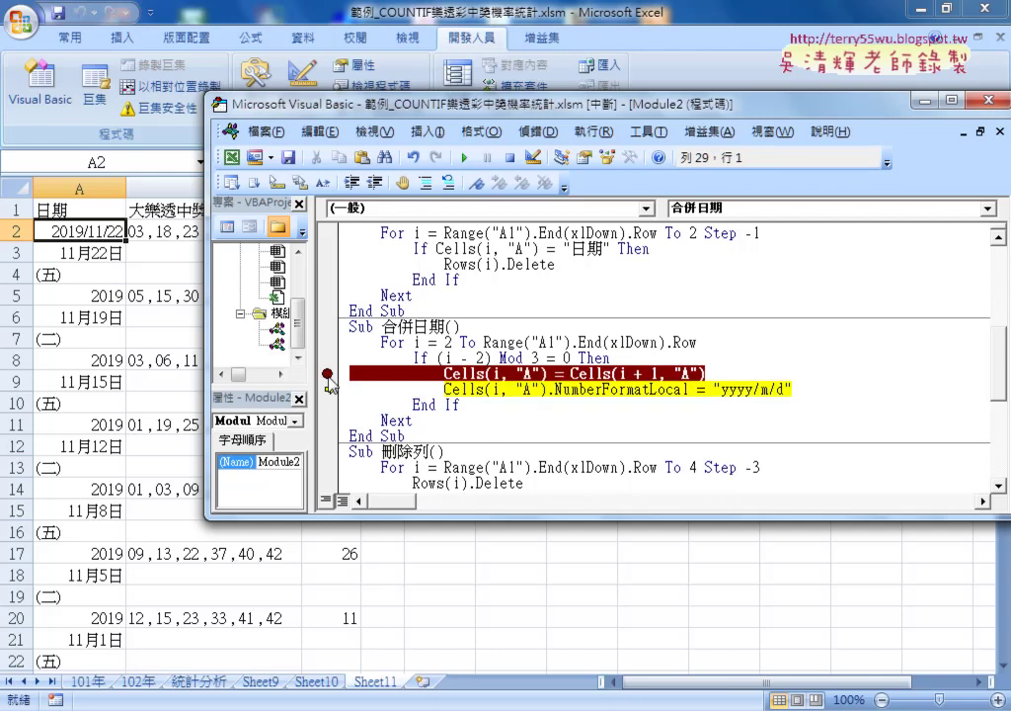
Step the macro until A5 shows 2019/11/19, then remove the breakpoint and run it to completion
key("F8")
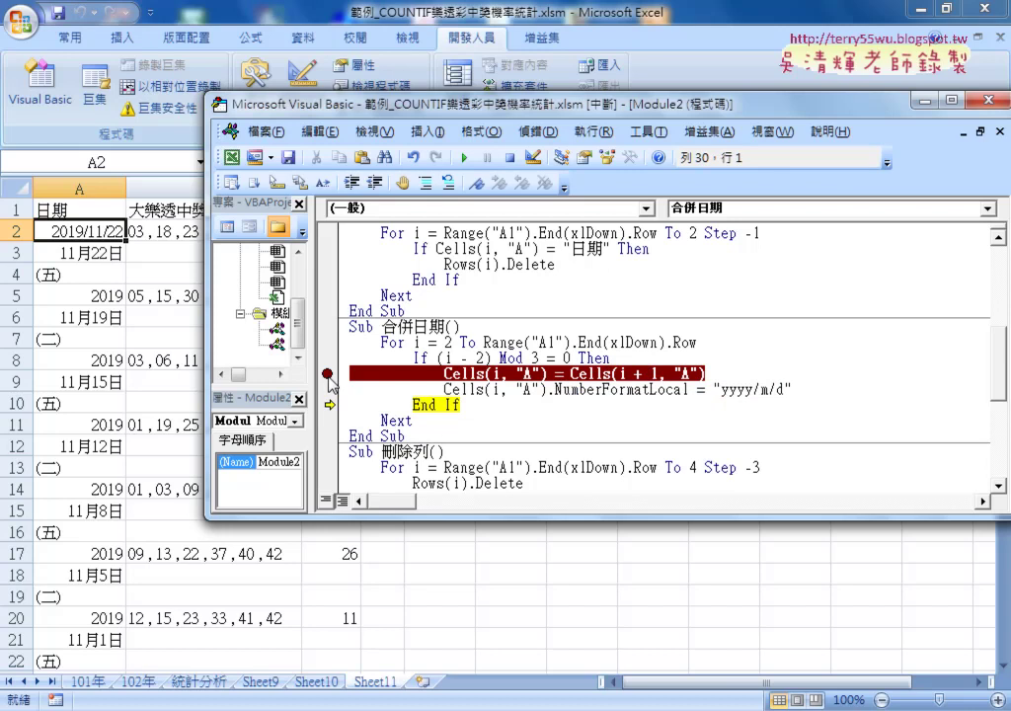
left_click(465, 158)
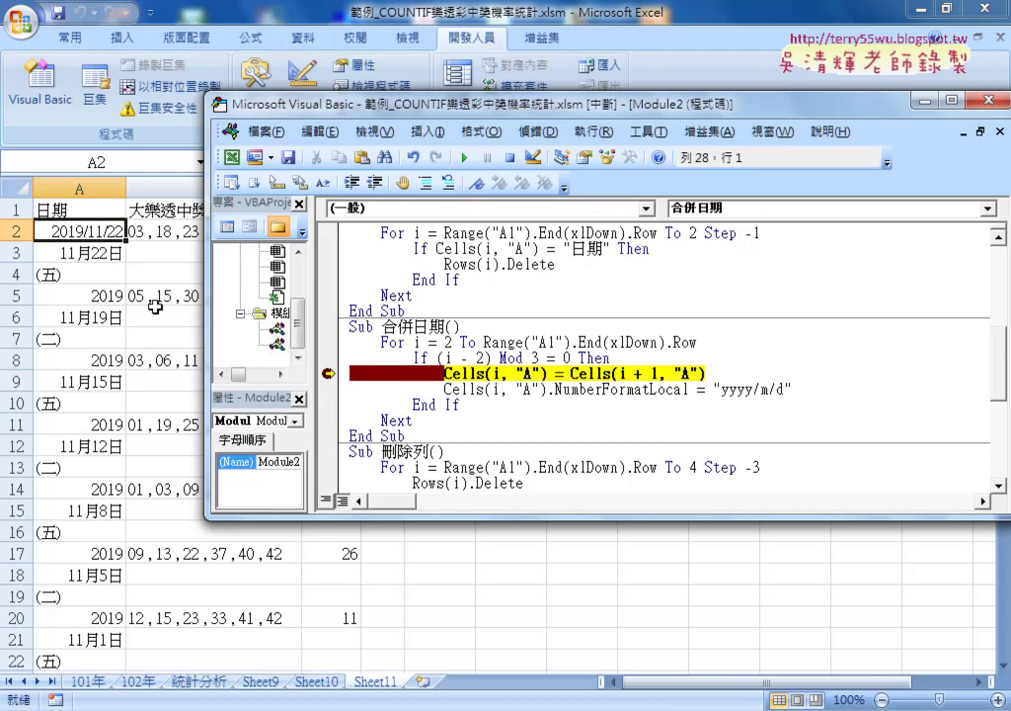
key("F8")
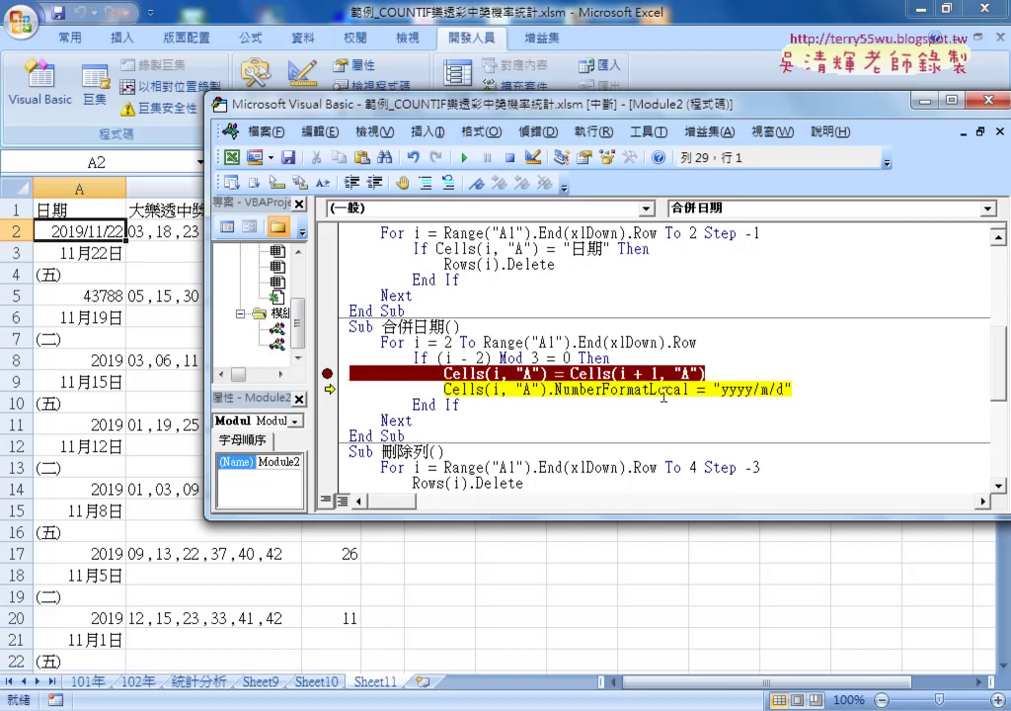
key("F8")
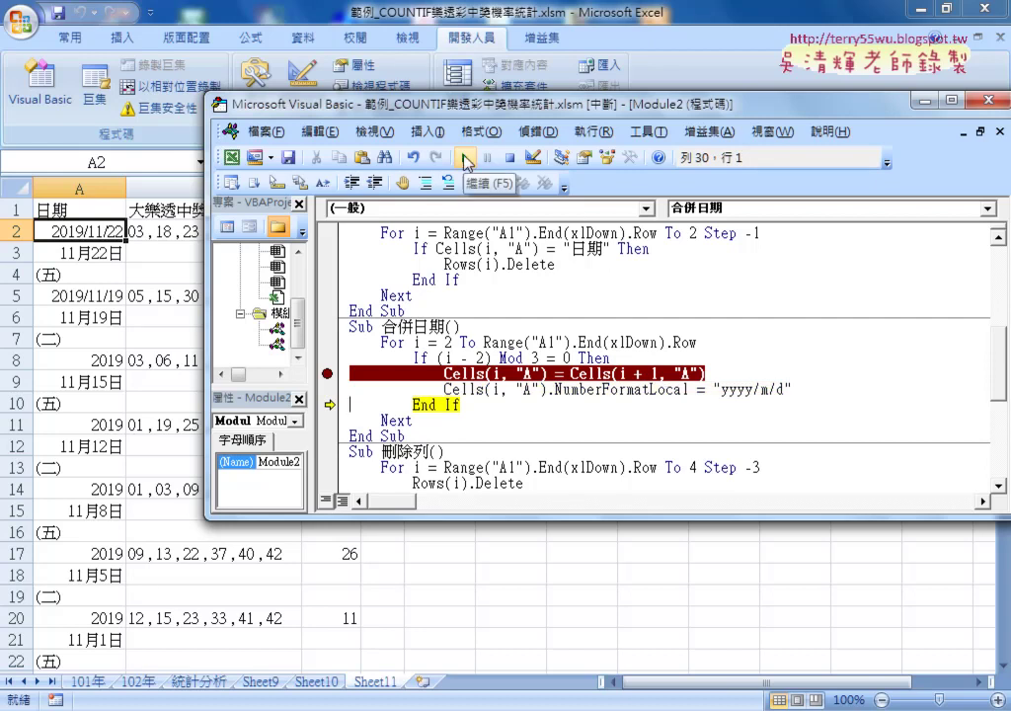
left_click(466, 157)
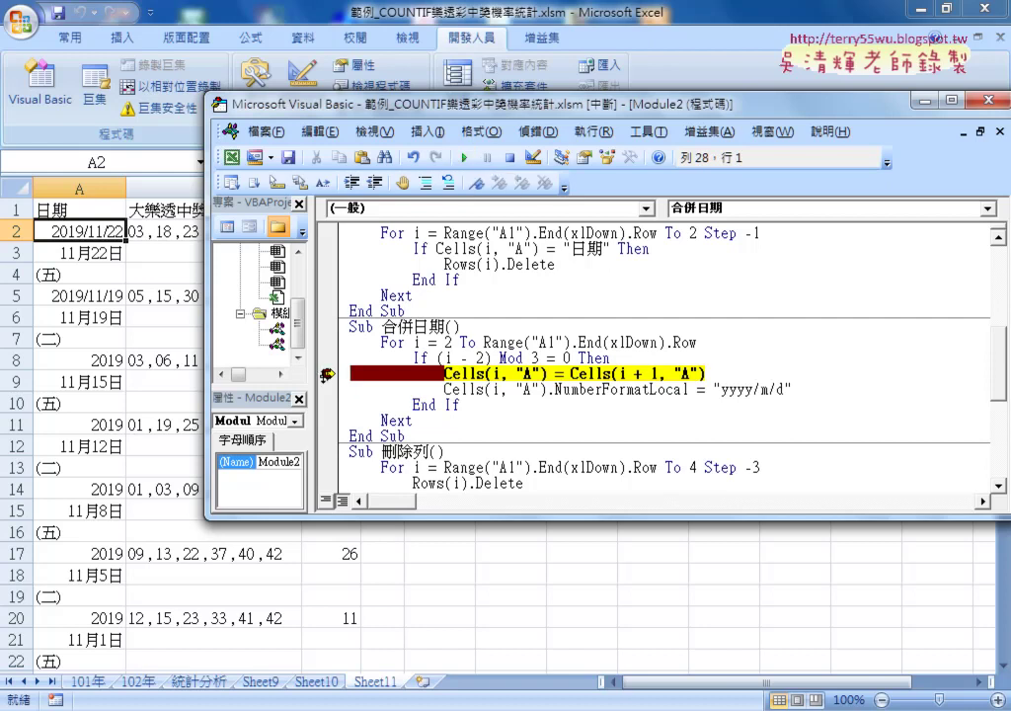
key("F9")
key("F5")
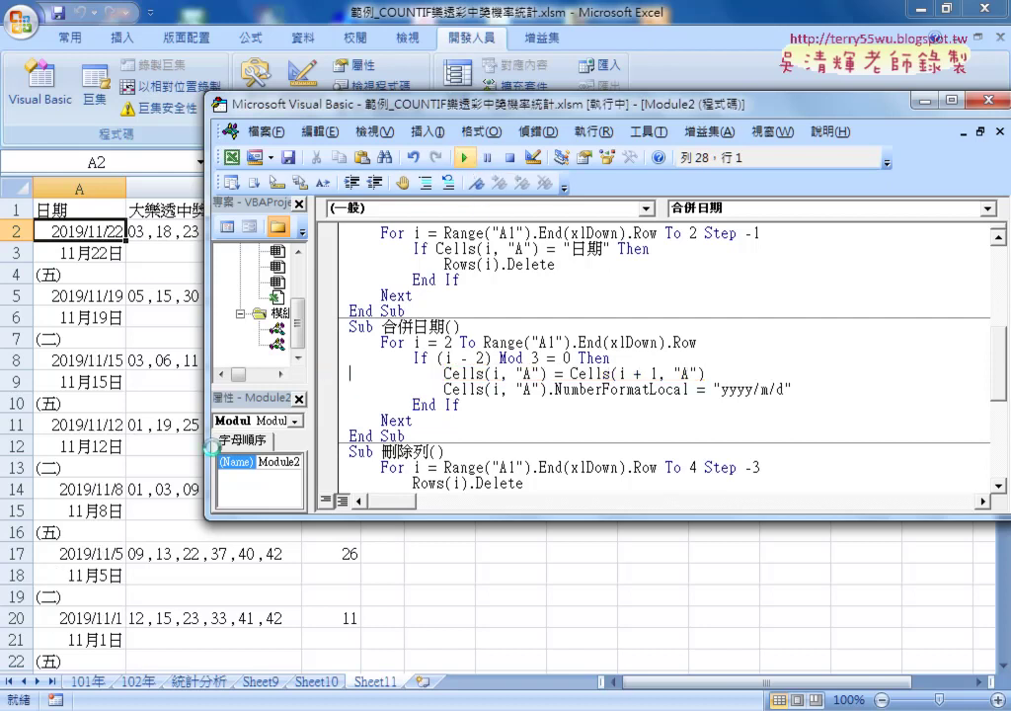